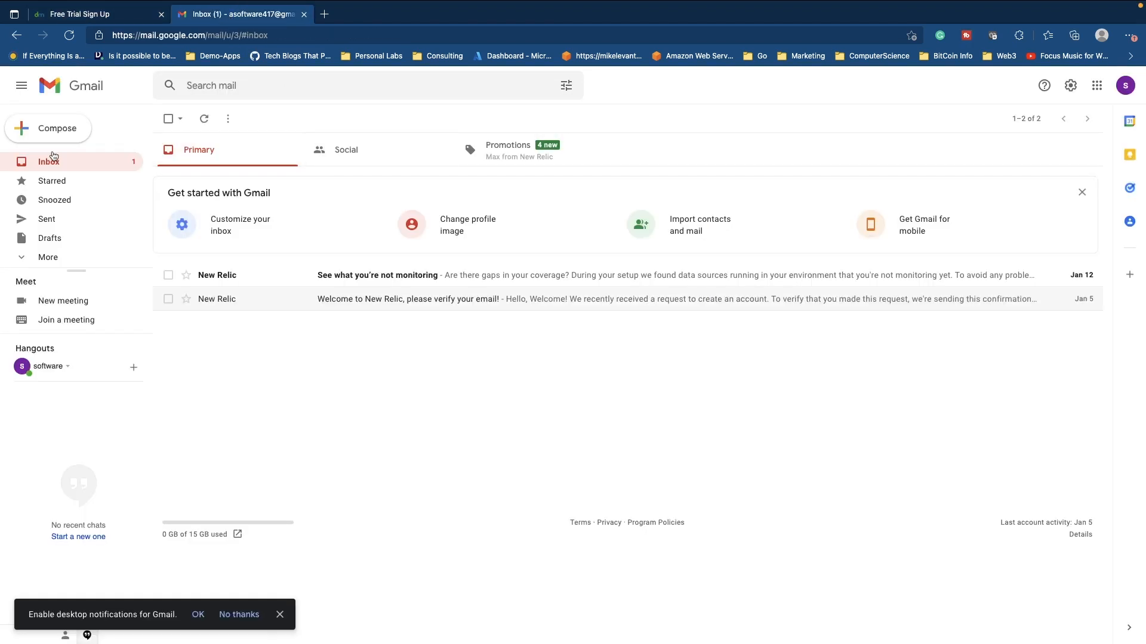
pyautogui.click(55, 133)
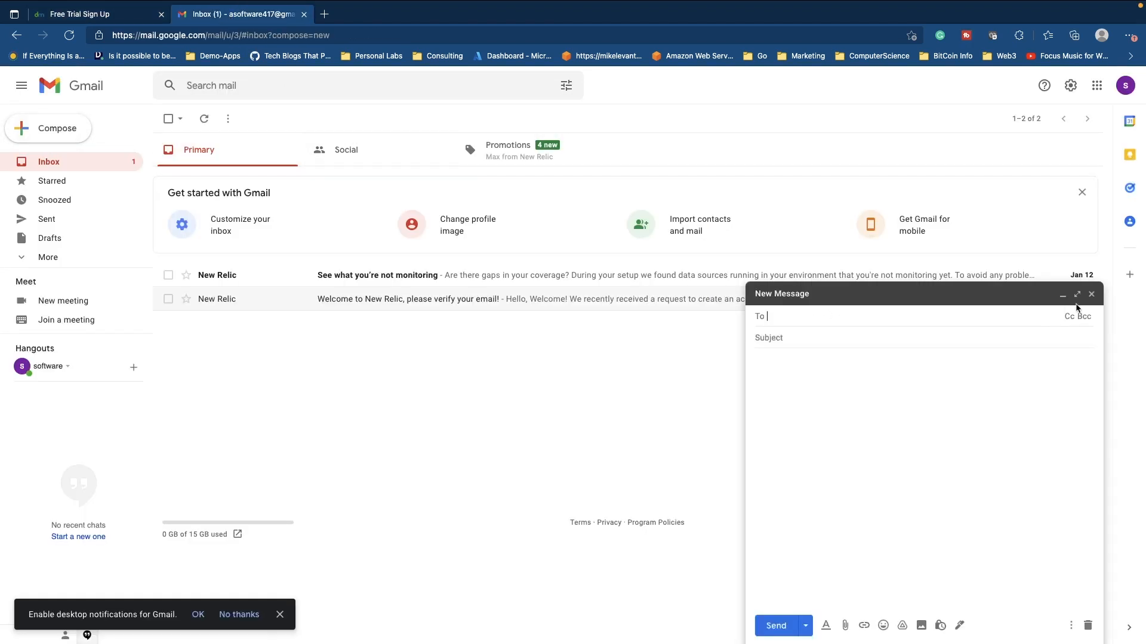
pyautogui.click(1091, 294)
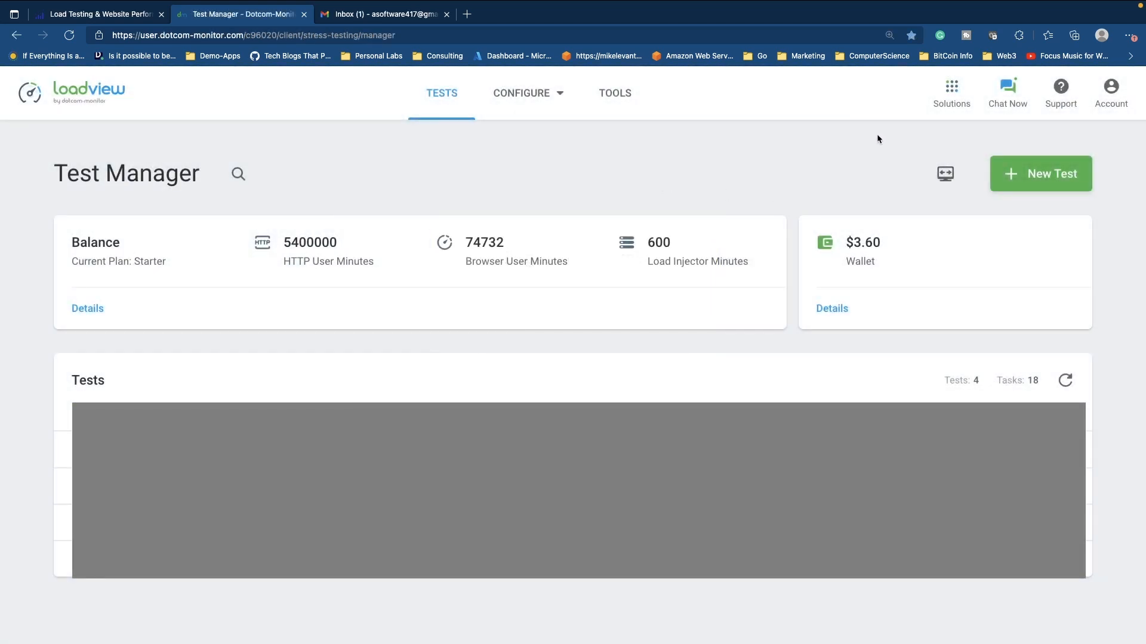
# - Start a new load test in LoadView of the Web Page type
pyautogui.click(1045, 176)
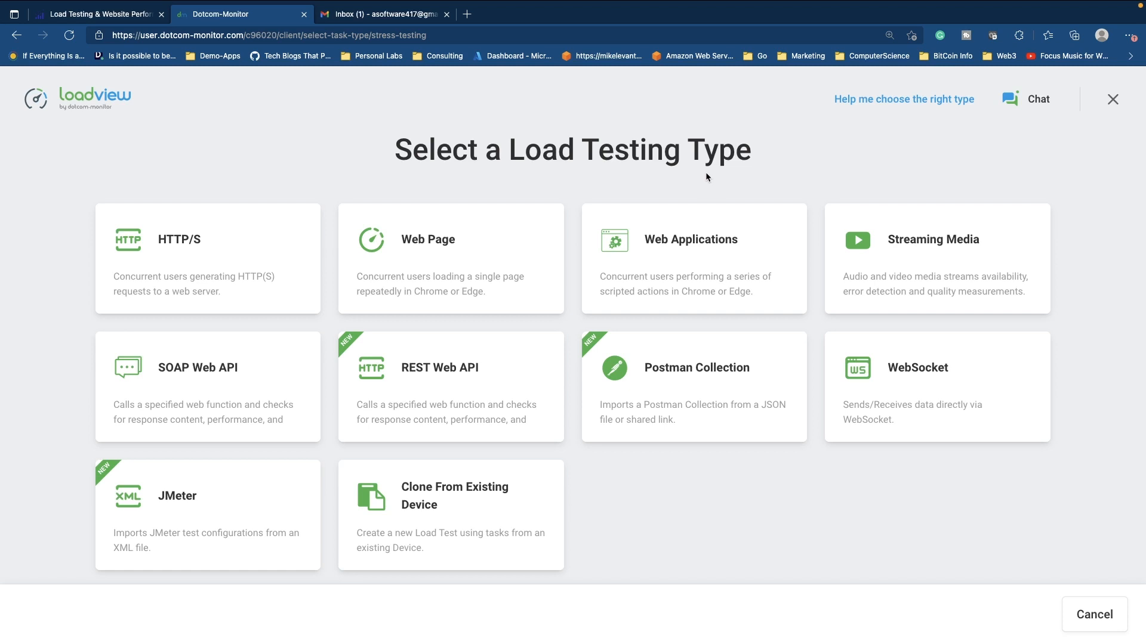
pyautogui.moveTo(445, 259)
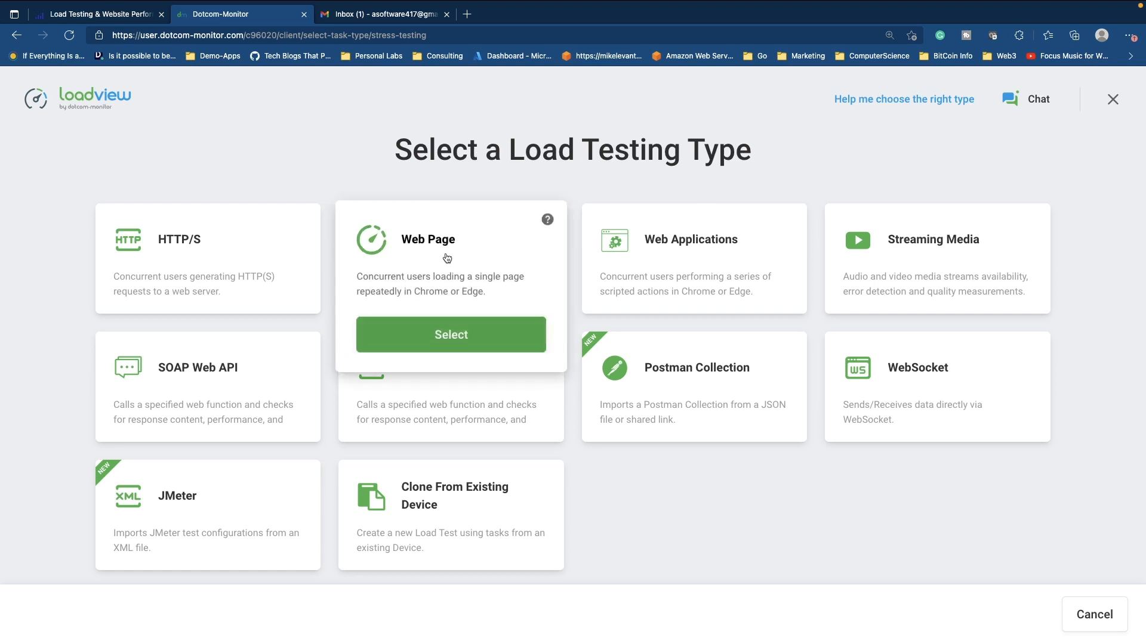
pyautogui.click(467, 322)
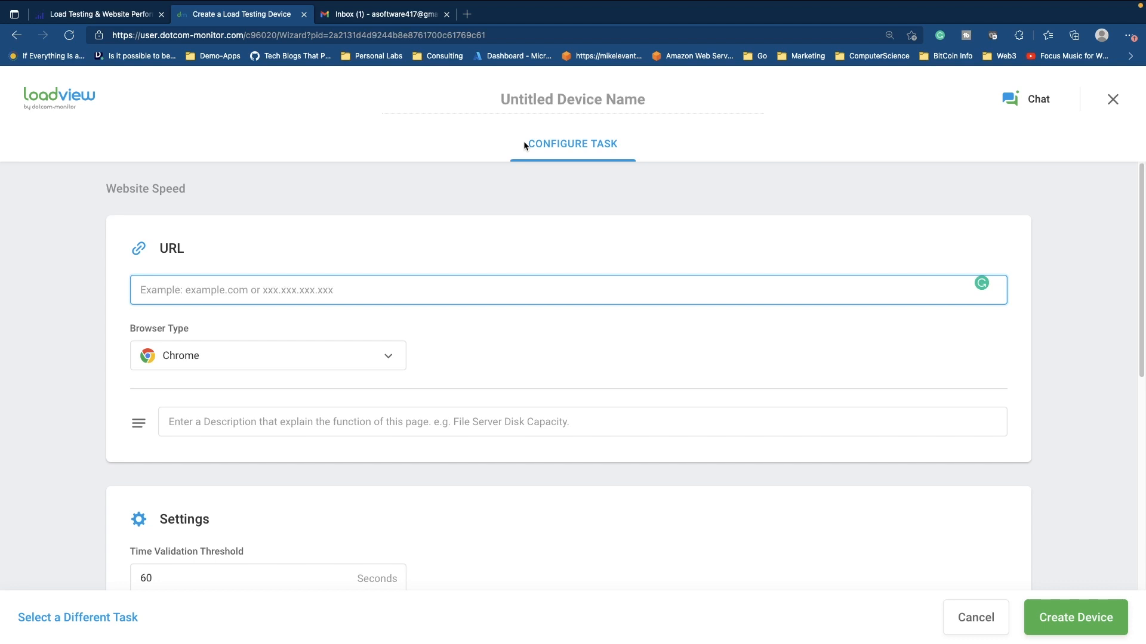
pyautogui.write('www.google.com')
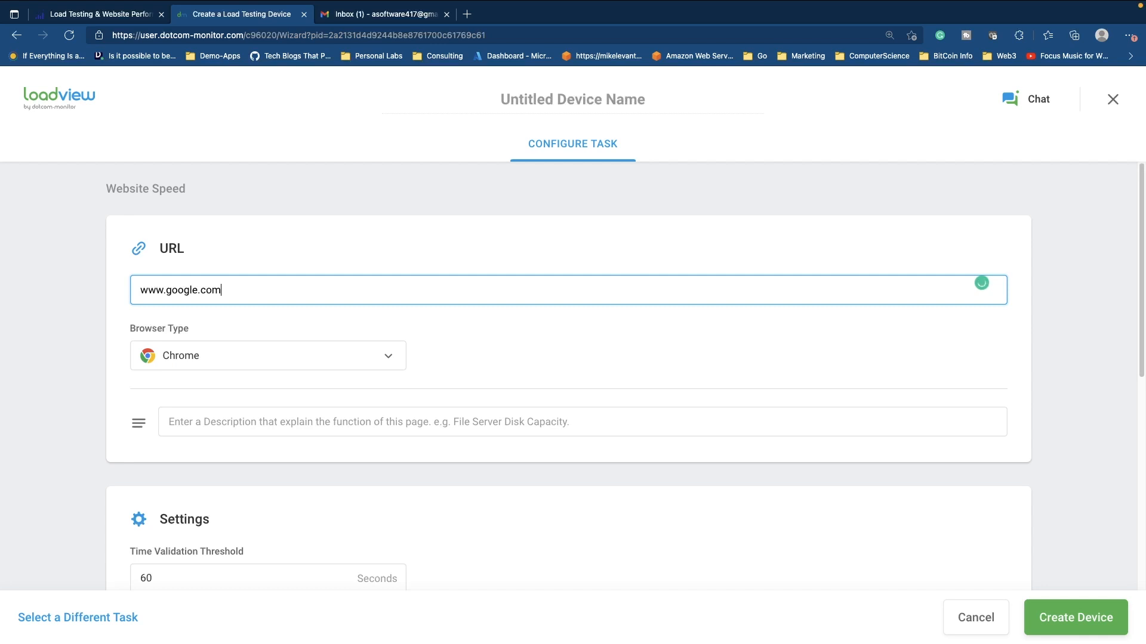
pyautogui.click(308, 358)
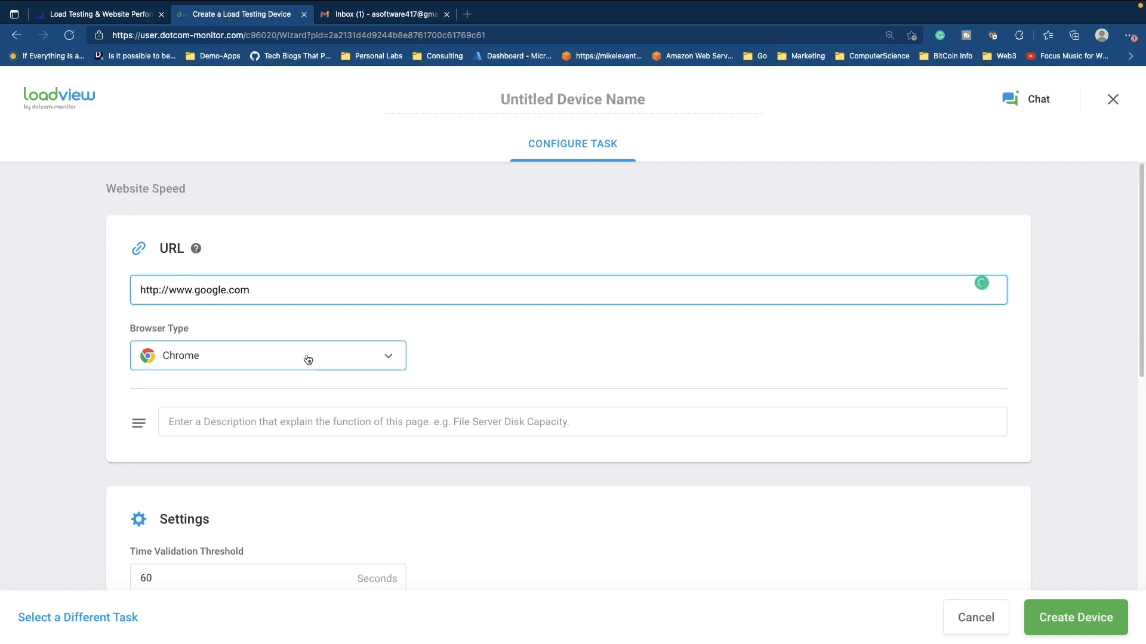
pyautogui.click(308, 358)
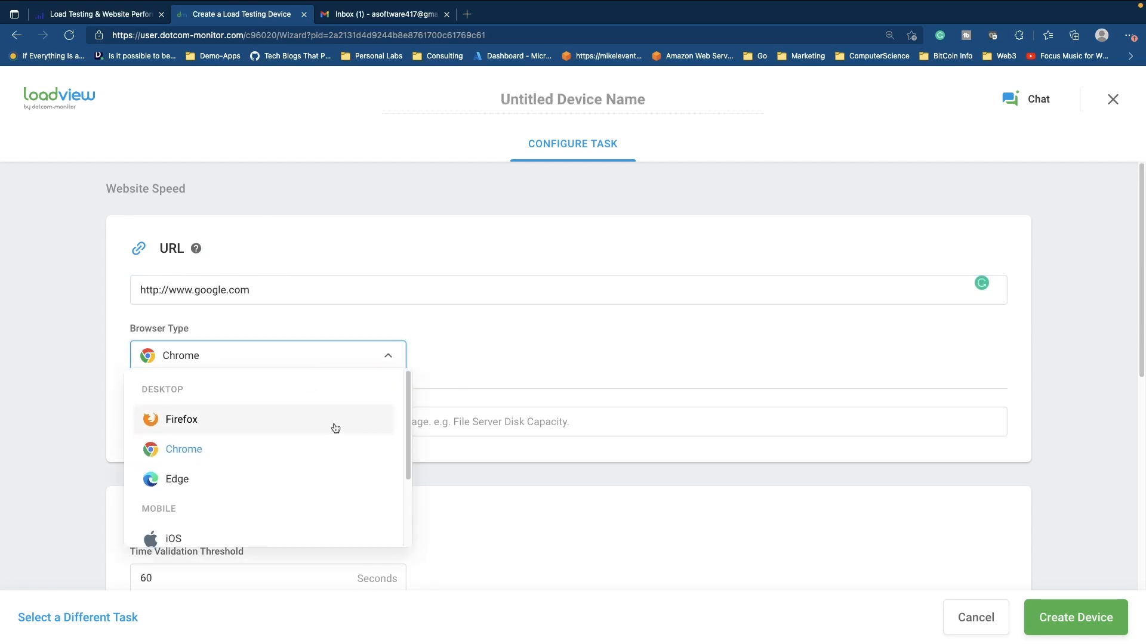
pyautogui.scroll(-3, 312, 460)
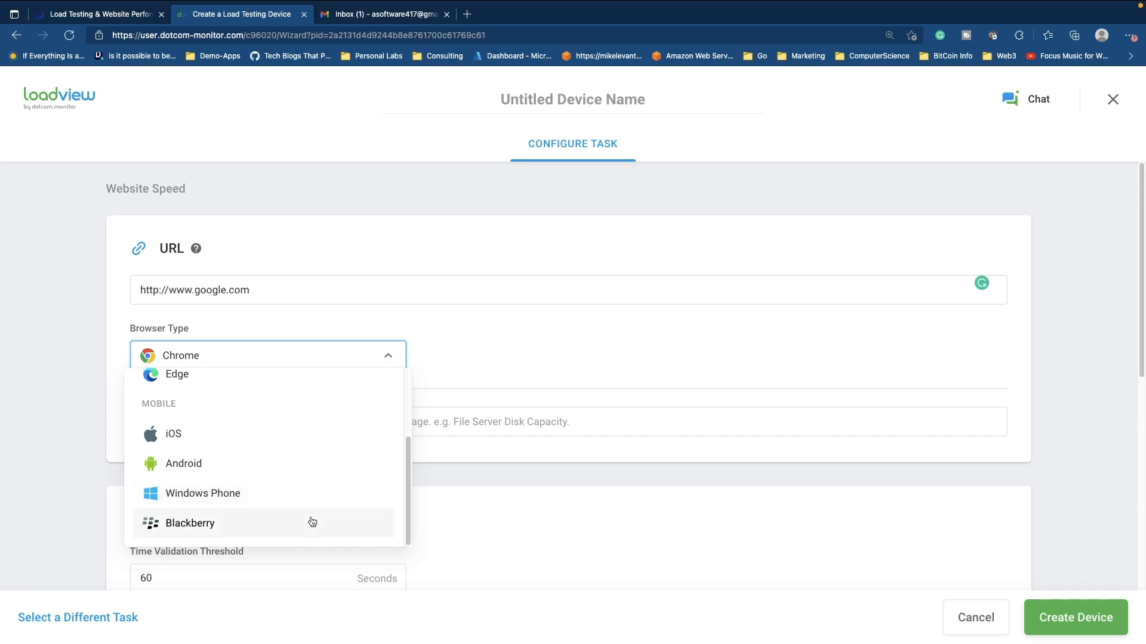
pyautogui.scroll(3, 315, 525)
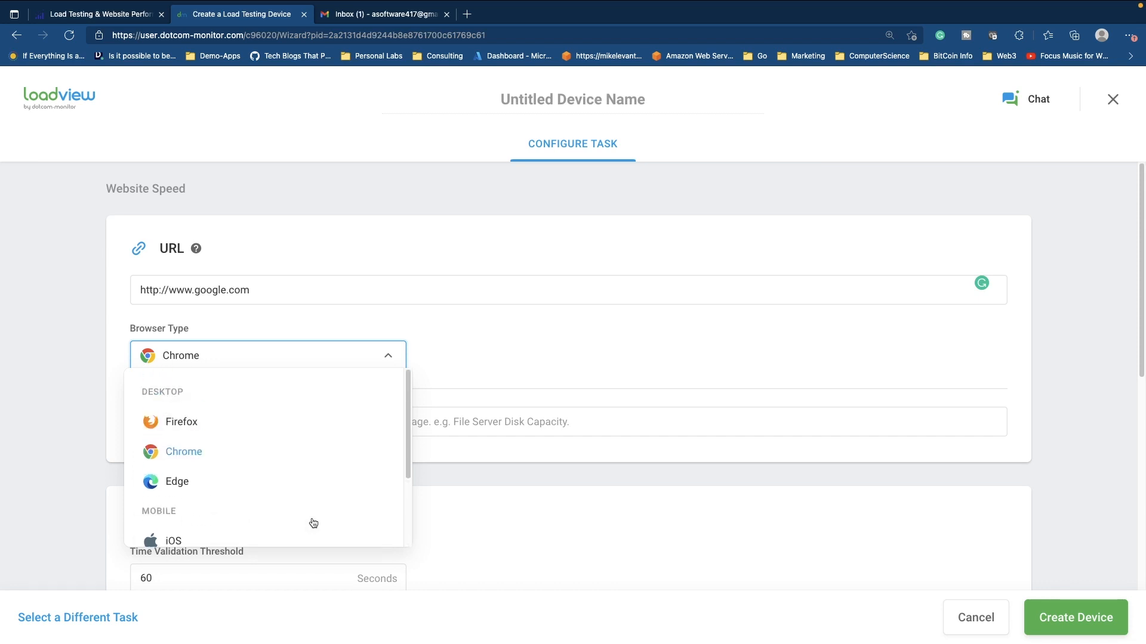
pyautogui.click(266, 463)
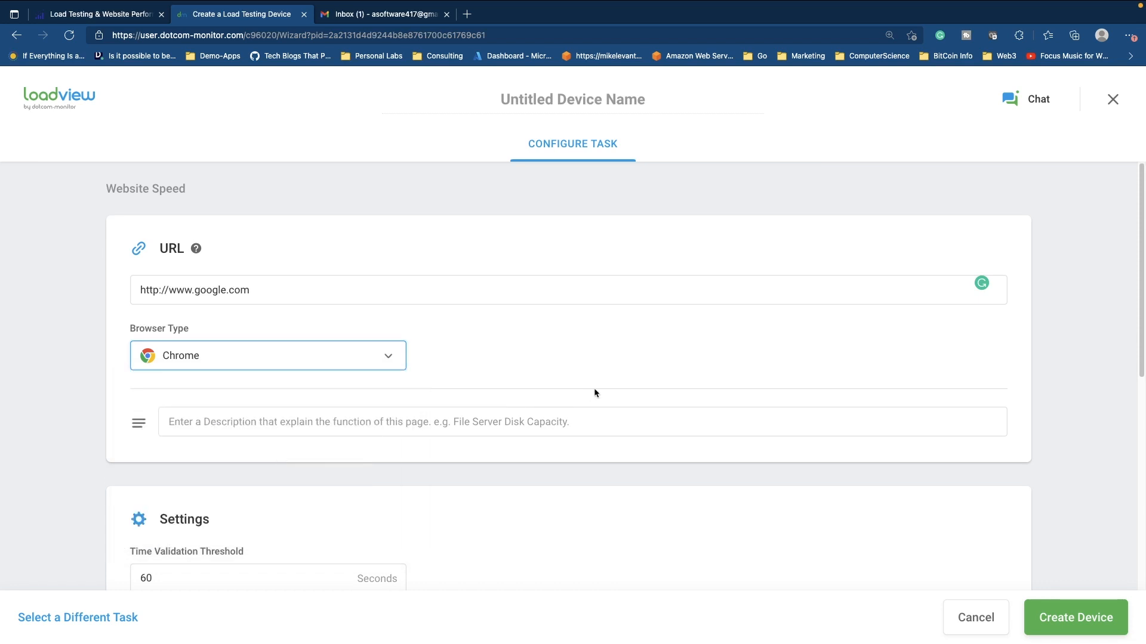
# - Review the task's time validation threshold, network throttling and ignore certificate errors settings
pyautogui.scroll(-5, 595, 422)
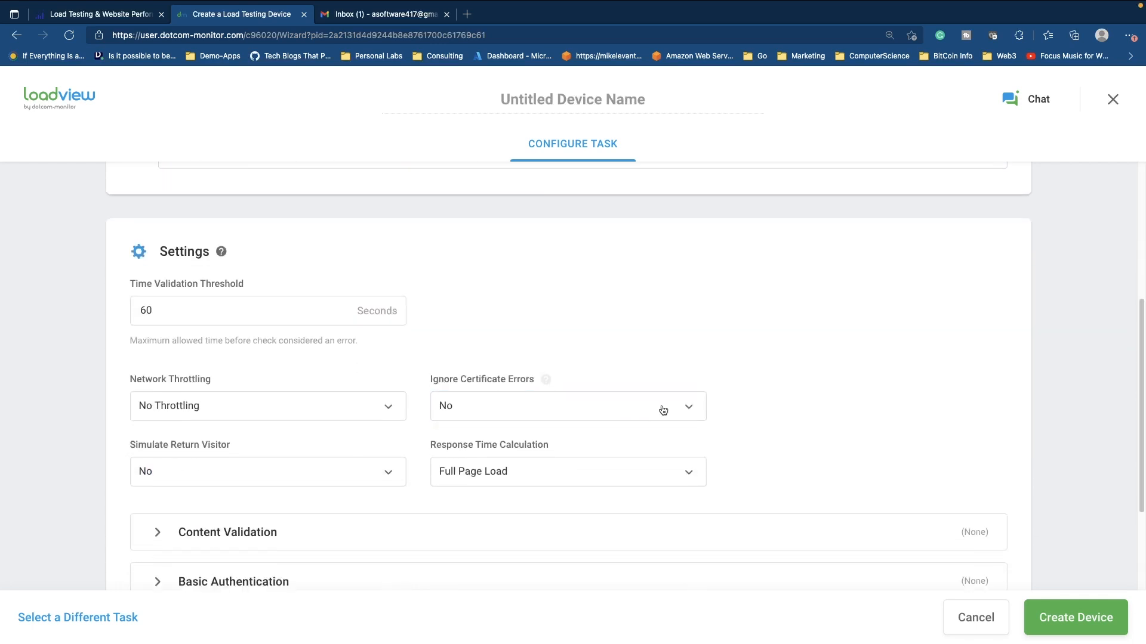
pyautogui.click(358, 307)
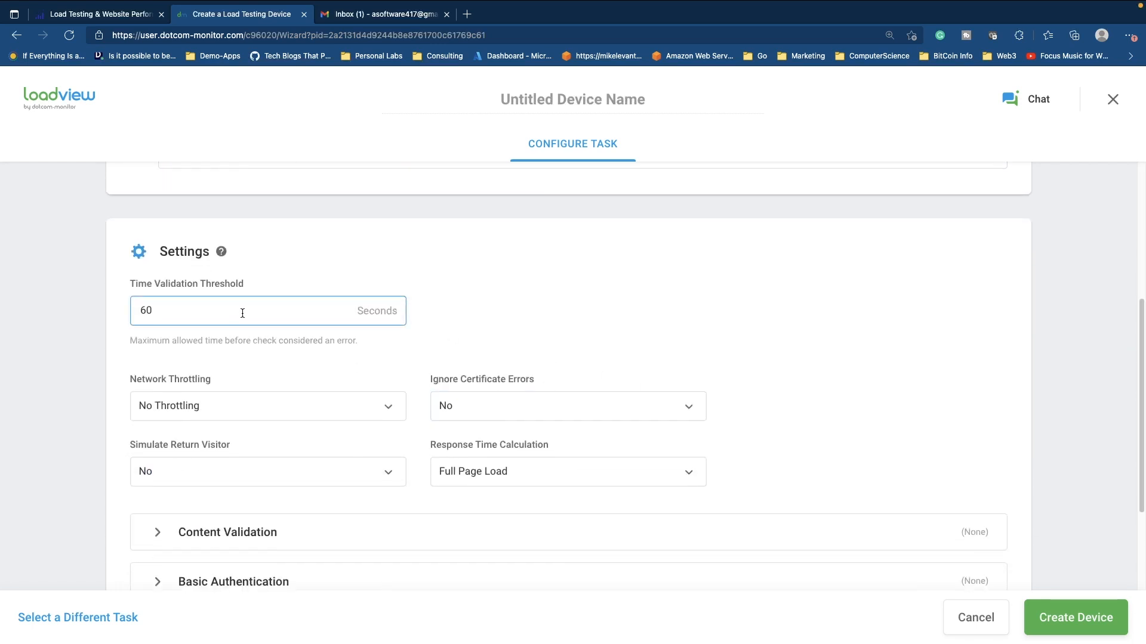
pyautogui.click(492, 309)
pyautogui.scroll(-1, 428, 344)
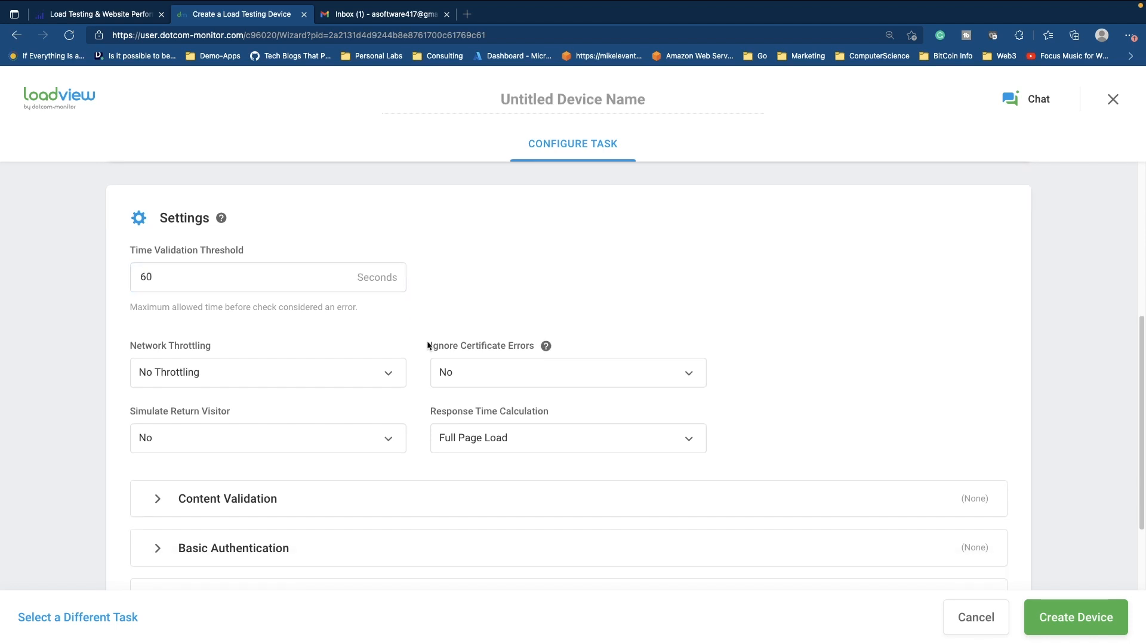
pyautogui.scroll(-1, 478, 339)
pyautogui.click(363, 366)
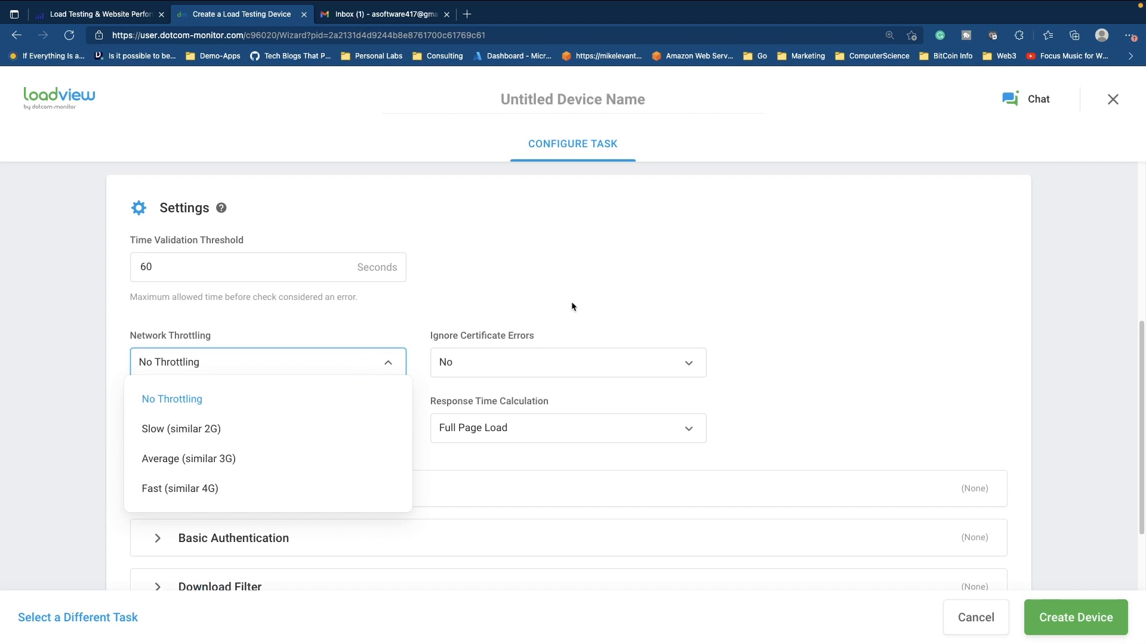
pyautogui.scroll(1, 477, 358)
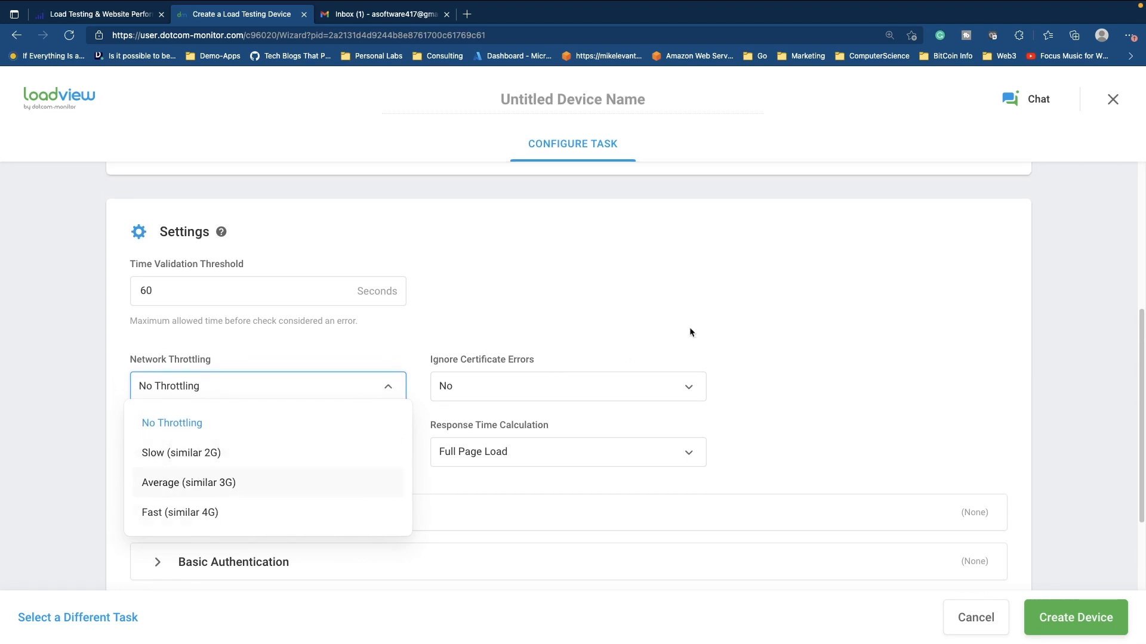
pyautogui.click(784, 327)
pyautogui.click(567, 394)
pyautogui.click(868, 335)
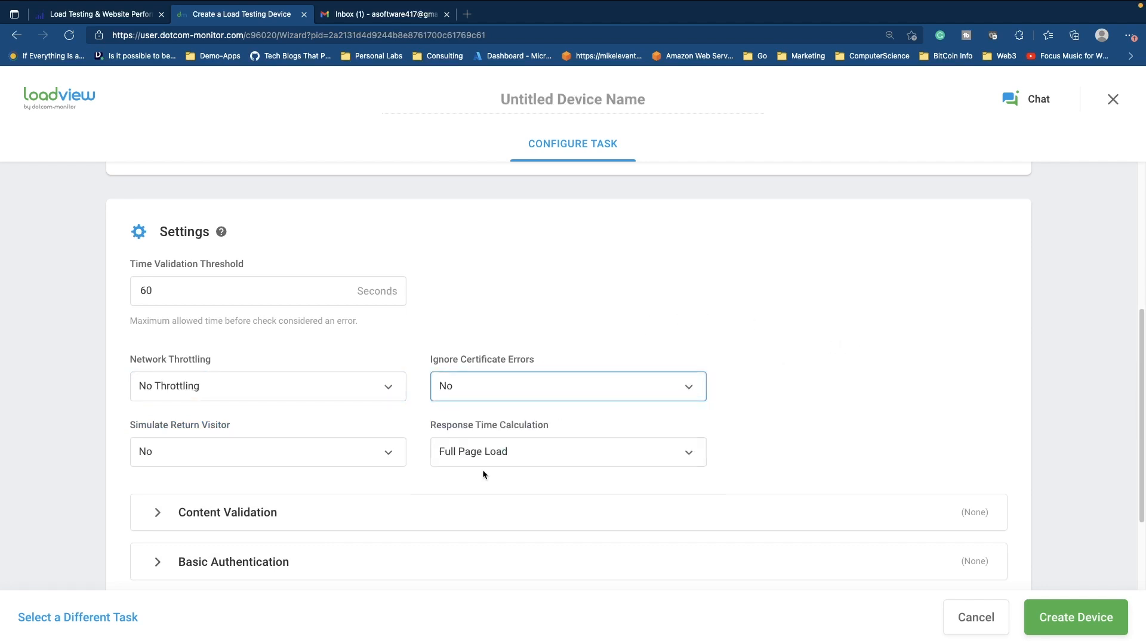
# - Look through the options for simulating a return visitor and calculating the response time
pyautogui.scroll(-1, 606, 478)
pyautogui.click(299, 440)
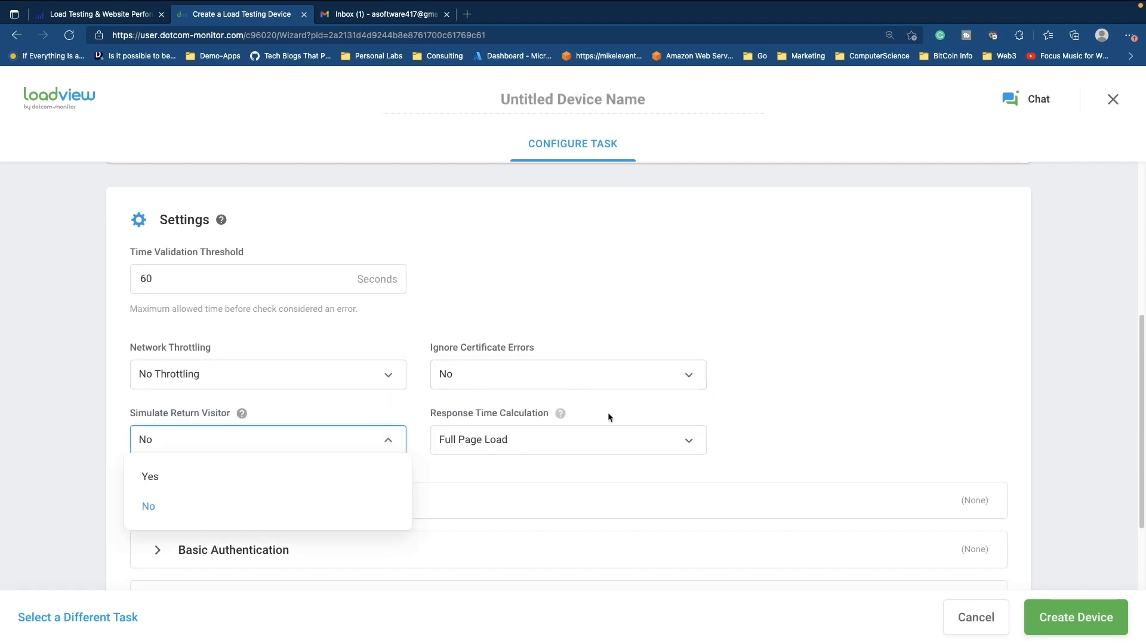
pyautogui.click(824, 336)
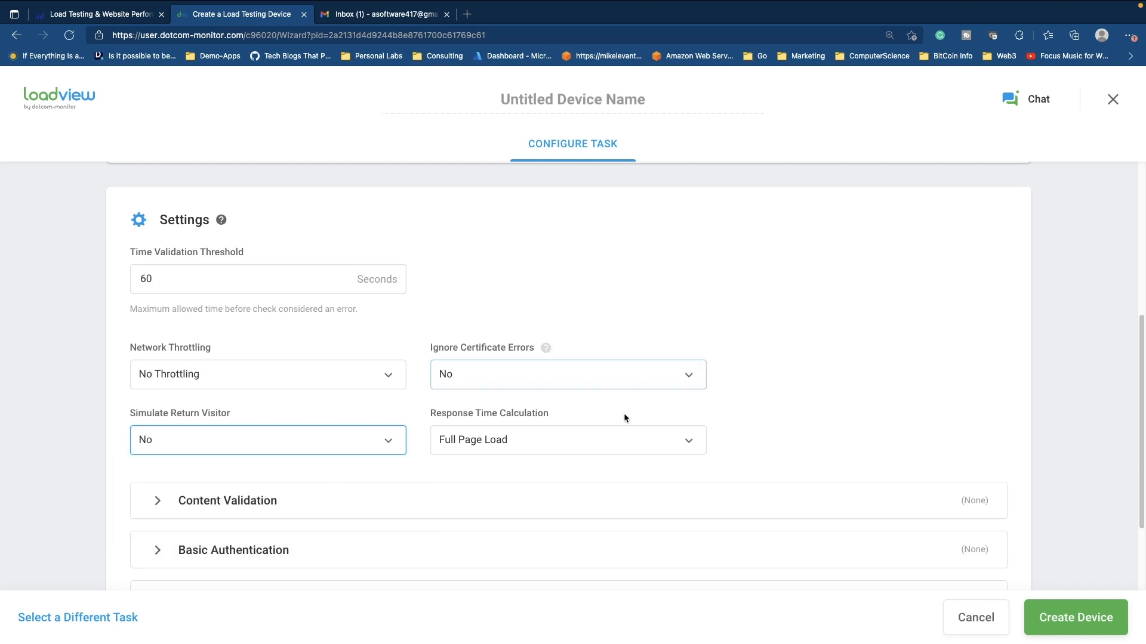
pyautogui.click(614, 439)
pyautogui.click(837, 363)
# - Inspect the content validation, basic authentication and download filter sections one after another, collapsing each again
pyautogui.scroll(-2, 719, 423)
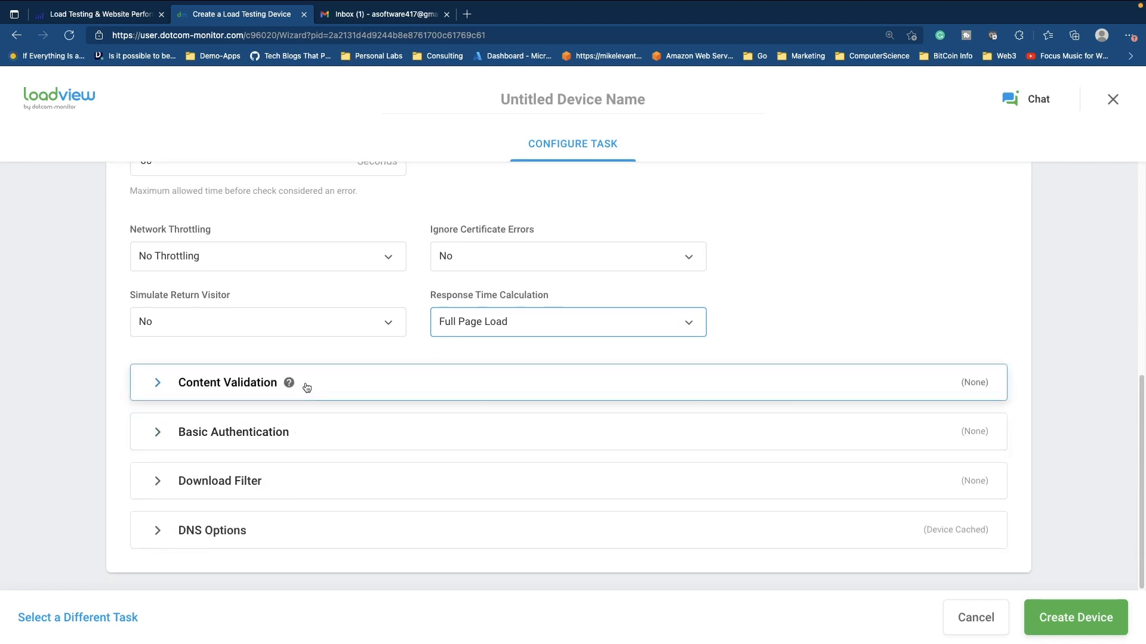
pyautogui.click(187, 389)
pyautogui.scroll(-1, 231, 397)
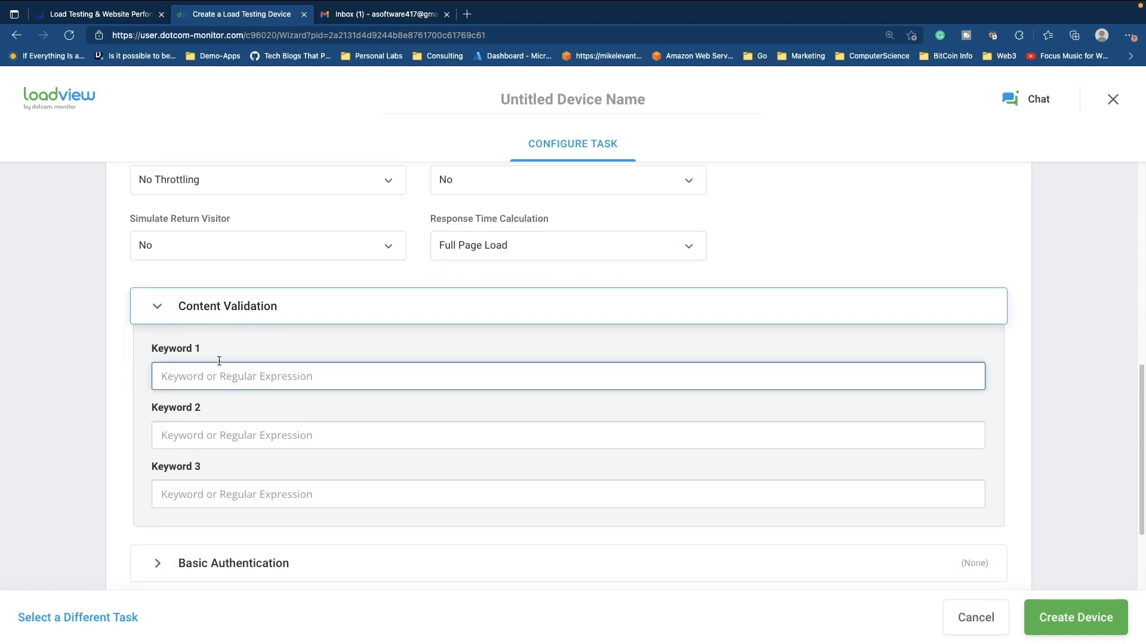
pyautogui.click(152, 313)
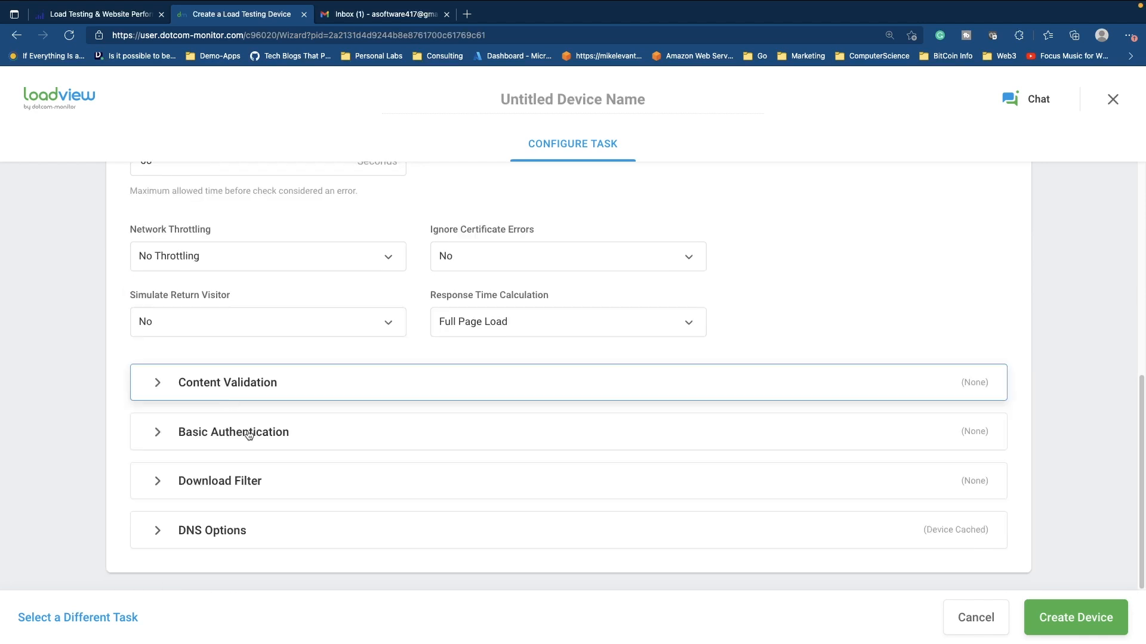
pyautogui.click(145, 435)
pyautogui.scroll(-3, 259, 460)
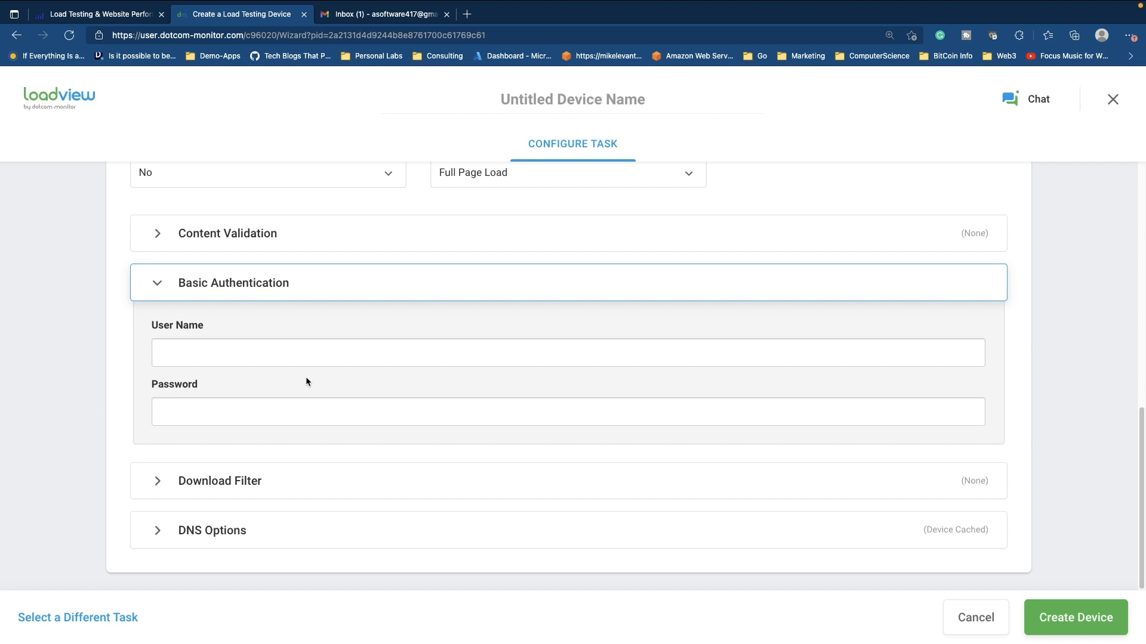
pyautogui.click(157, 284)
pyautogui.click(158, 485)
pyautogui.scroll(-3, 263, 476)
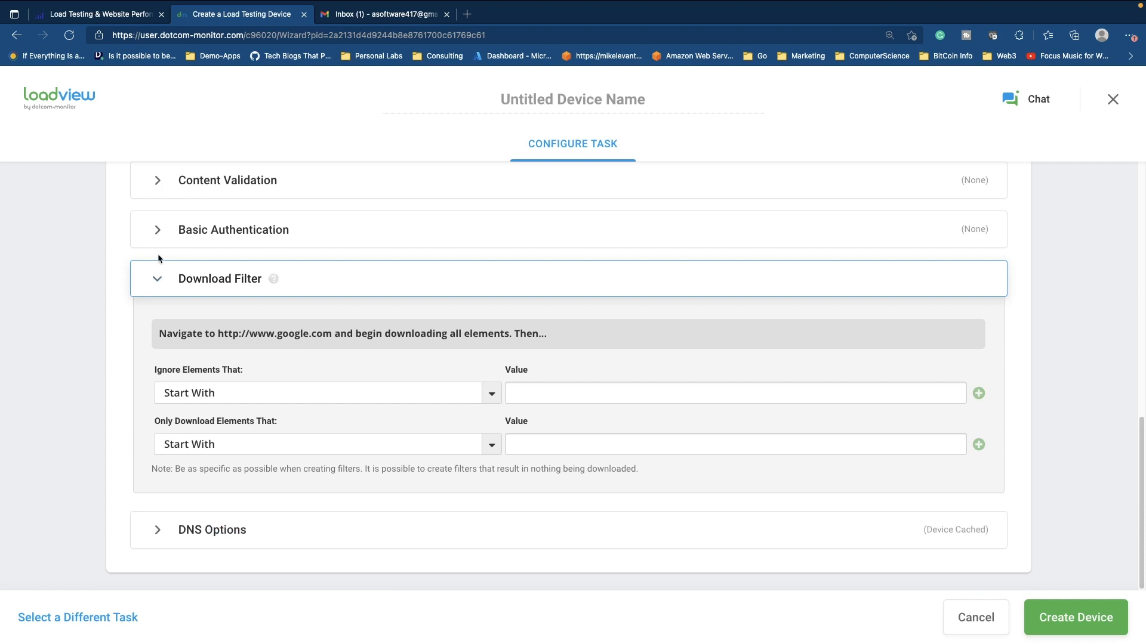
pyautogui.click(153, 279)
# - Expand the DNS options to view the custom host fields and create the device
pyautogui.click(158, 531)
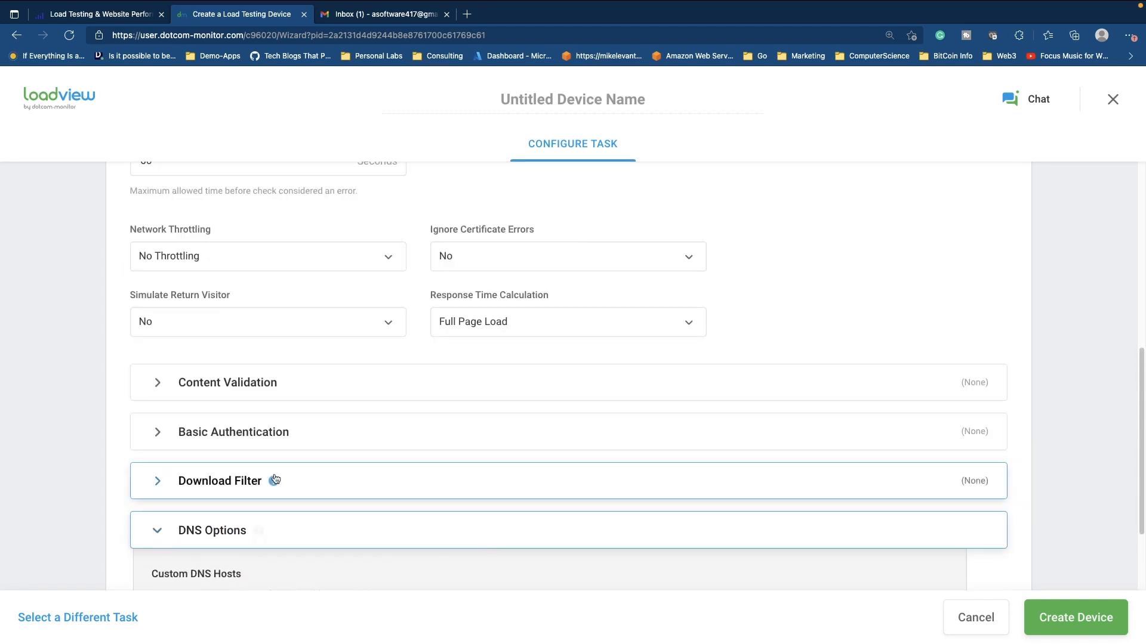
pyautogui.scroll(-2, 328, 471)
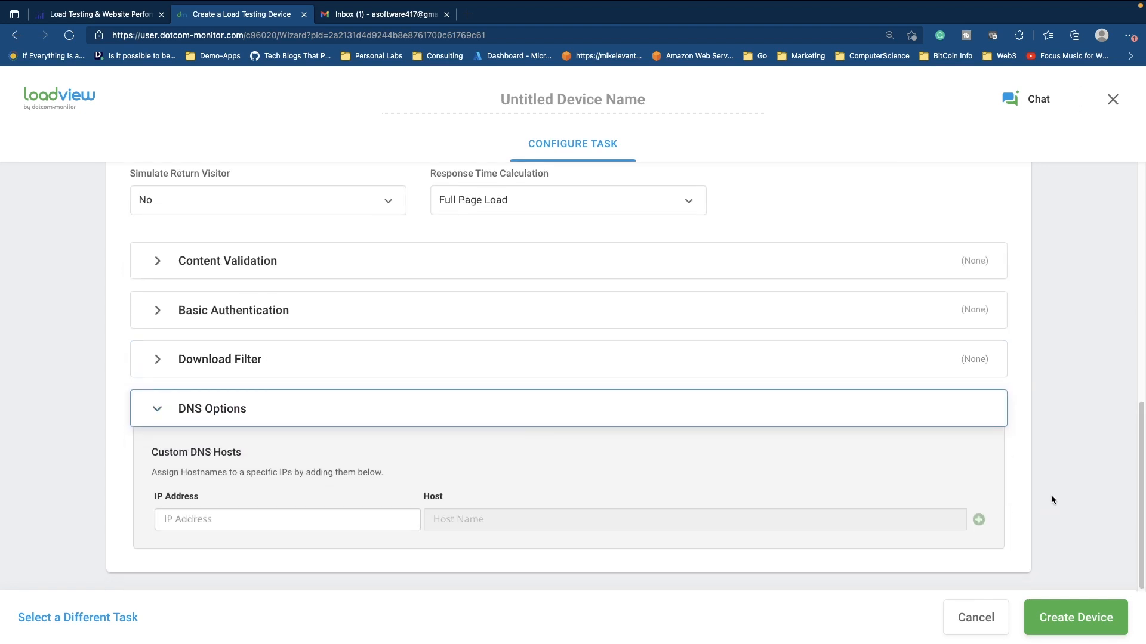
pyautogui.click(1082, 628)
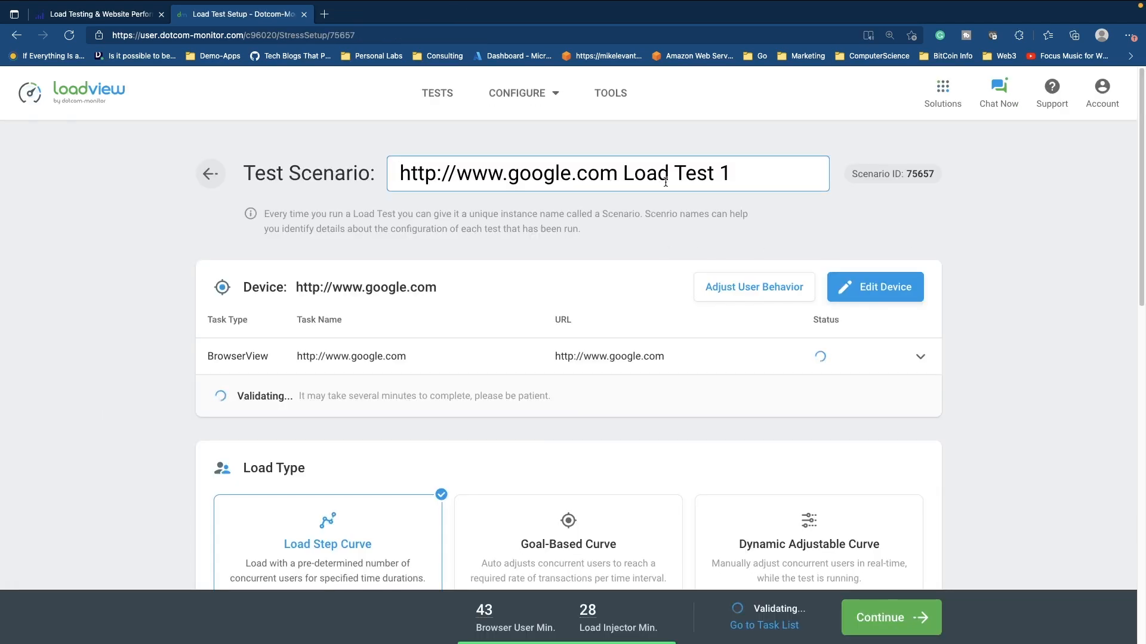
# - Rename the test scenario as "google.com test"
pyautogui.moveTo(738, 174); pyautogui.dragTo(623, 175)
pyautogui.click(256, 200)
pyautogui.click(531, 174)
pyautogui.press('super+a')
pyautogui.write('go')
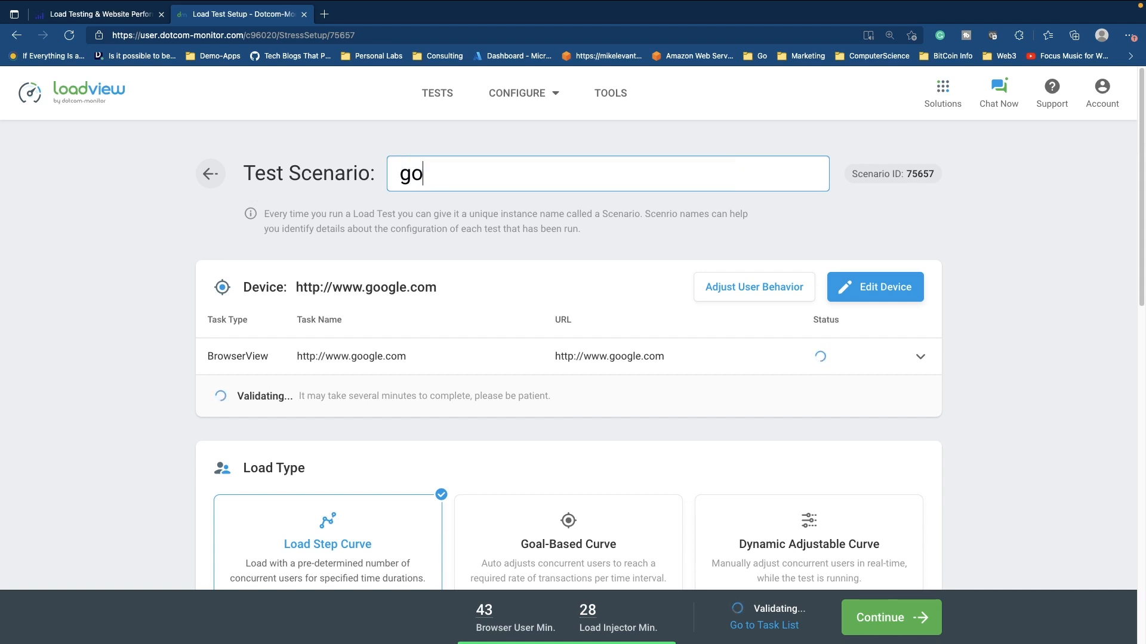
pyautogui.write('ogle.com test')
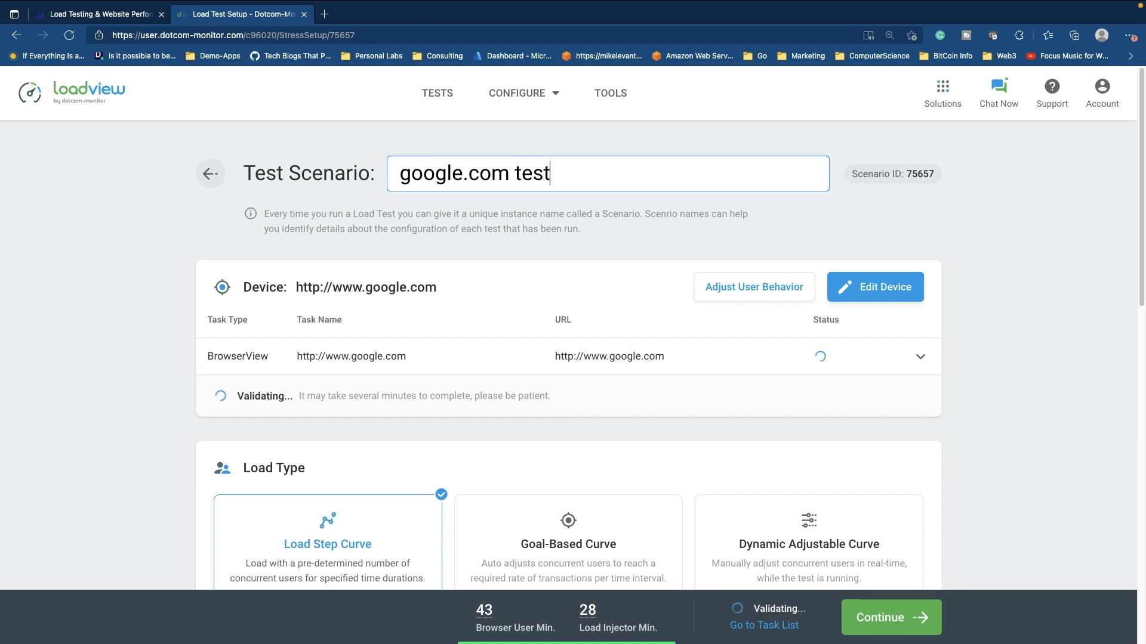
pyautogui.click(939, 249)
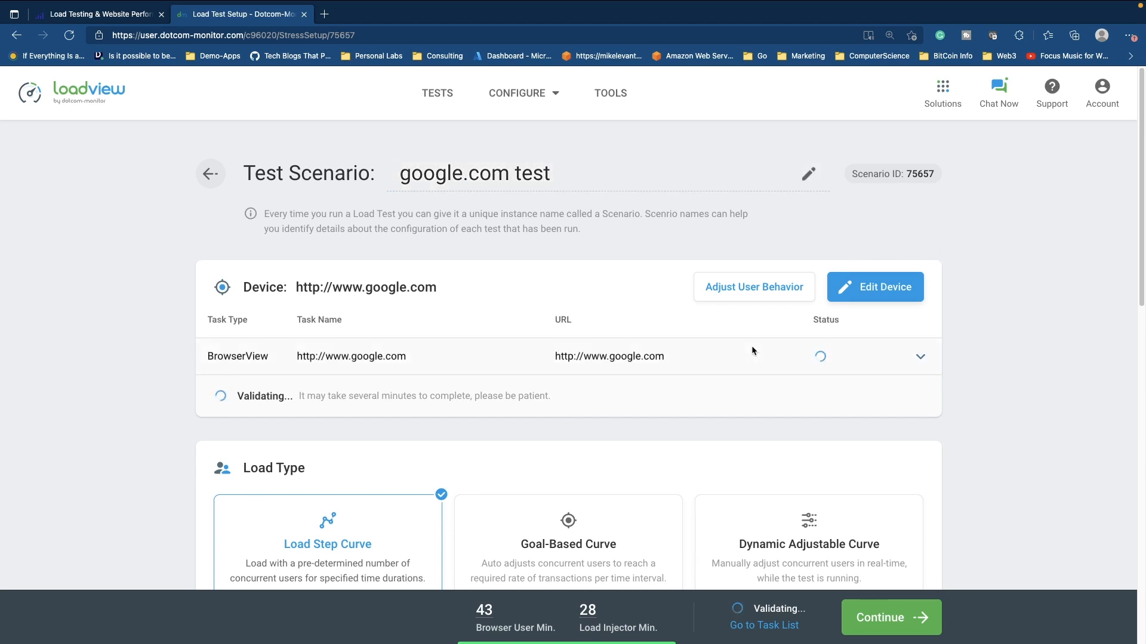
# - Look over the test scenario page, examining the device's validation status and the available load types
pyautogui.scroll(-1, 285, 313)
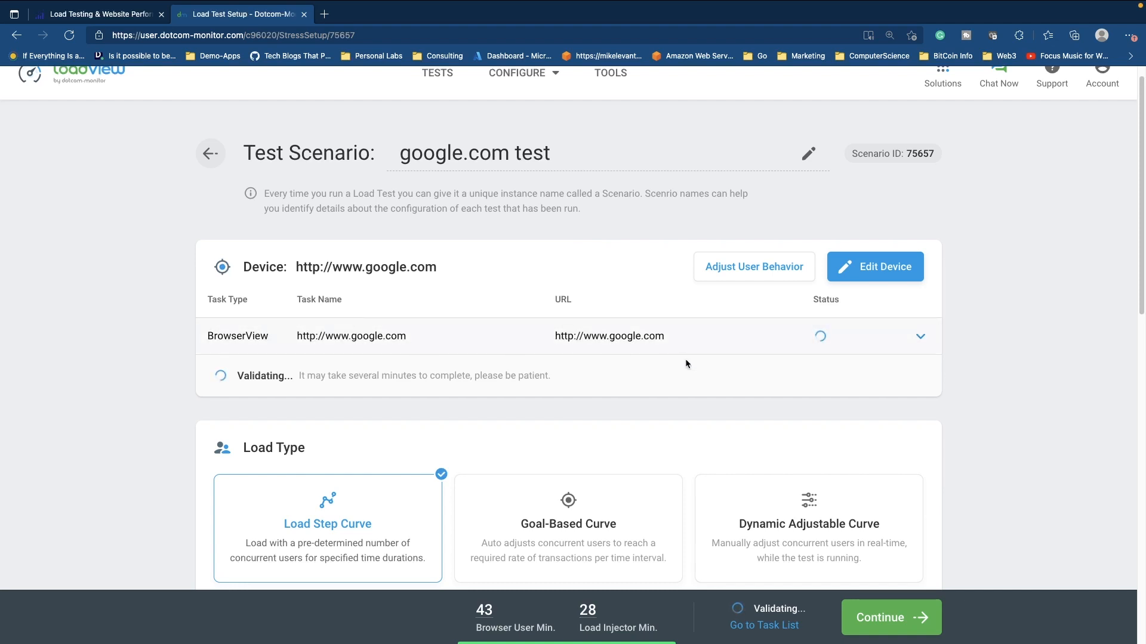
pyautogui.scroll(-1, 277, 371)
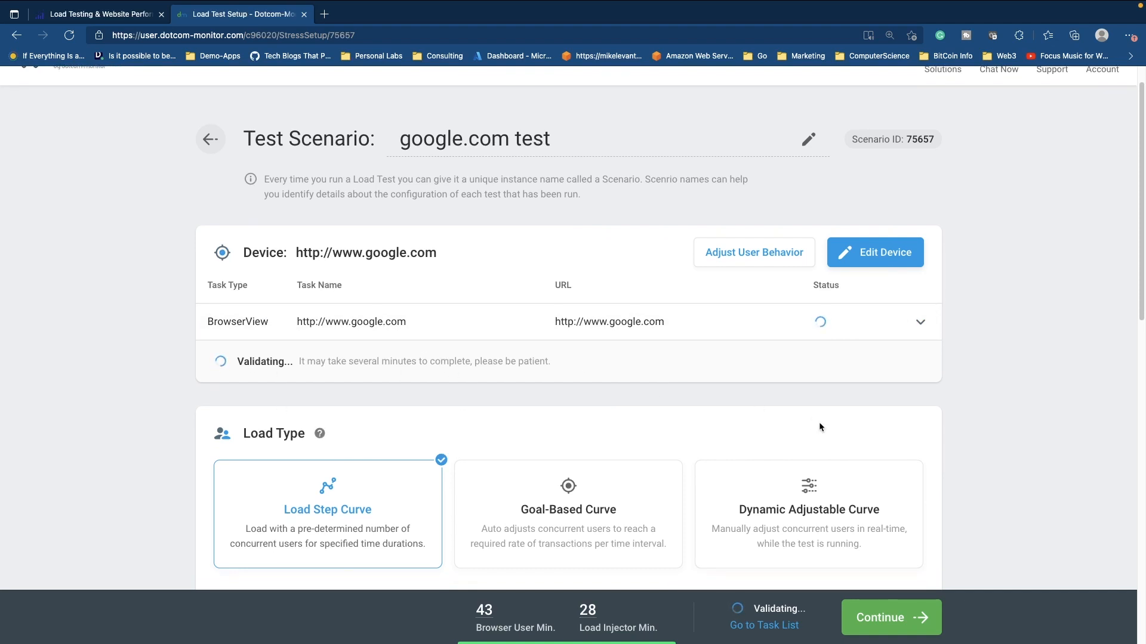
pyautogui.scroll(-3, 623, 334)
pyautogui.scroll(-2, 579, 342)
pyautogui.scroll(3, 742, 375)
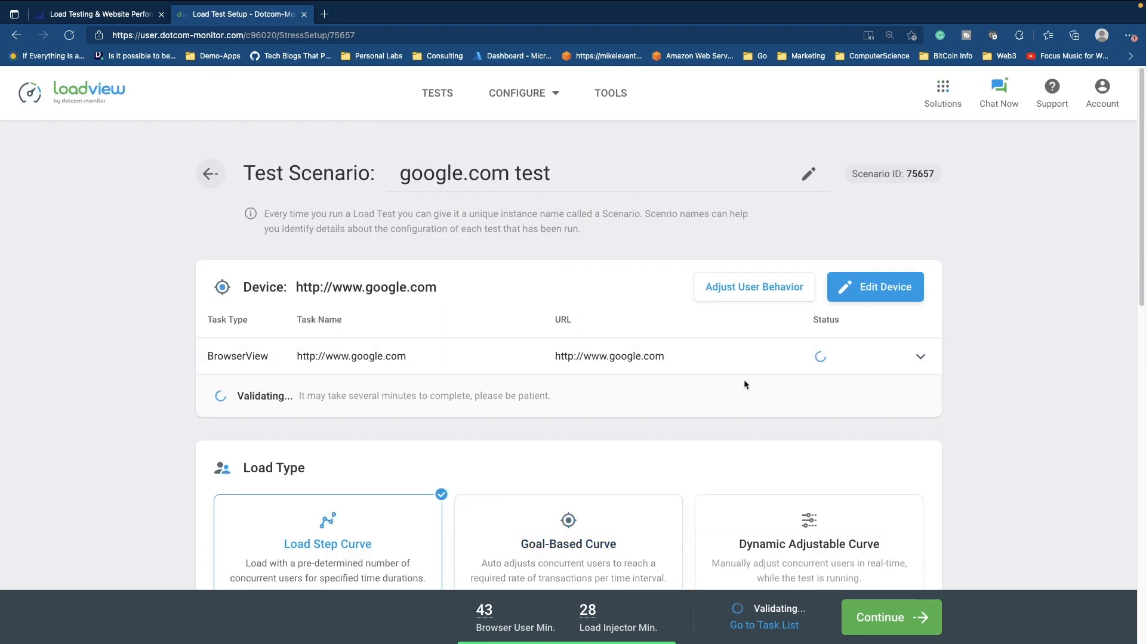
pyautogui.scroll(-1, 745, 384)
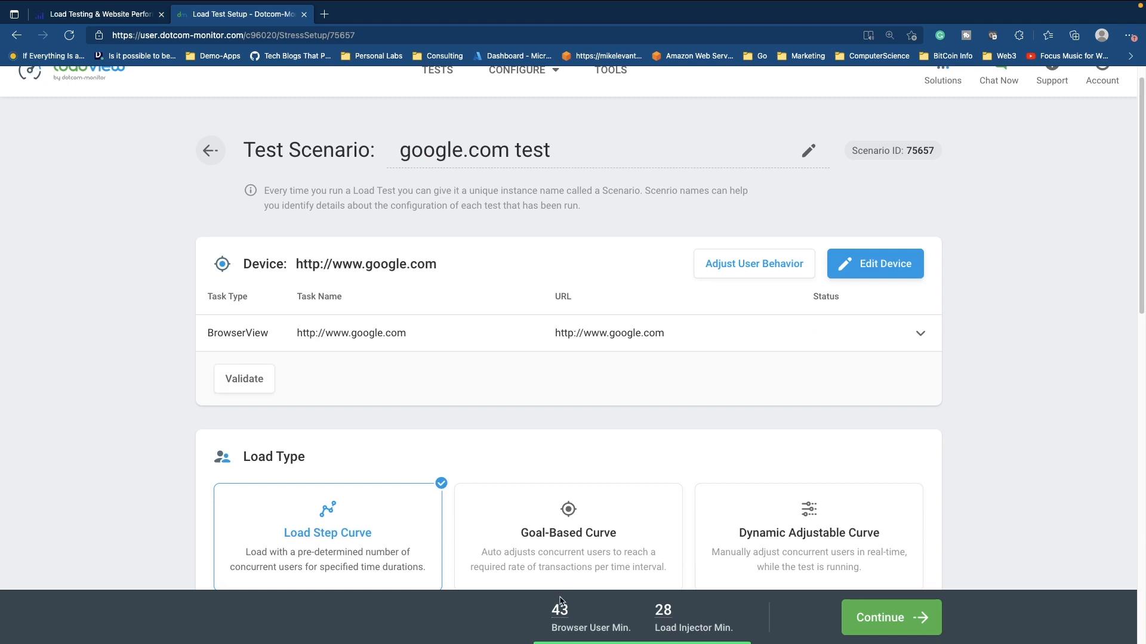
pyautogui.scroll(-1, 604, 571)
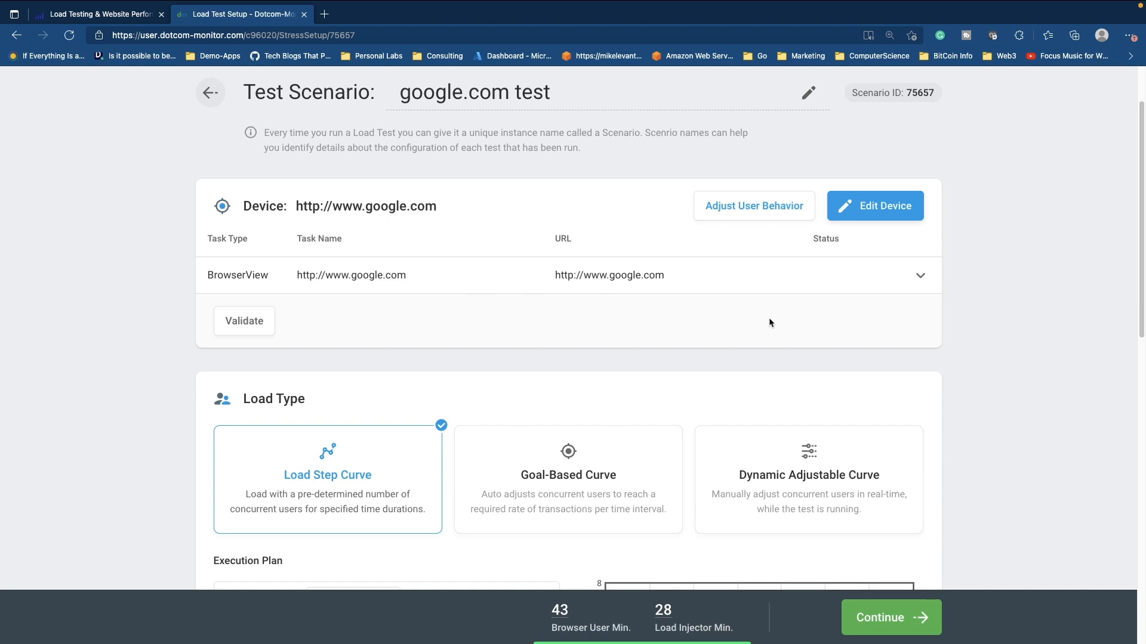
# - Set the execution plan to start with 10 users and raise by 2 users/min
pyautogui.scroll(-3, 774, 368)
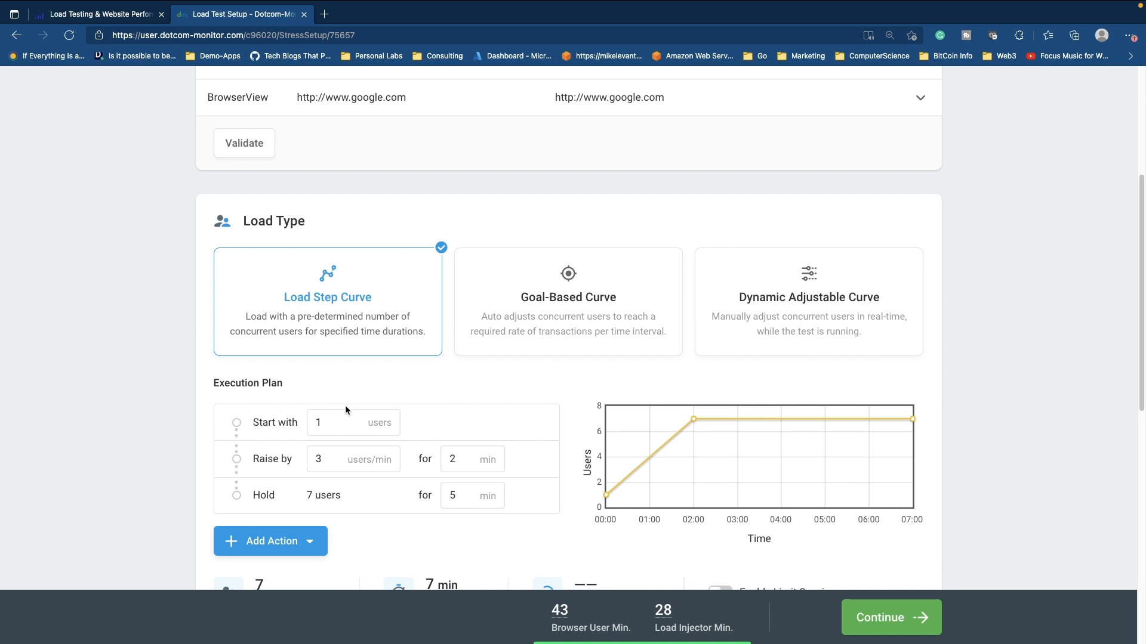
pyautogui.click(330, 422)
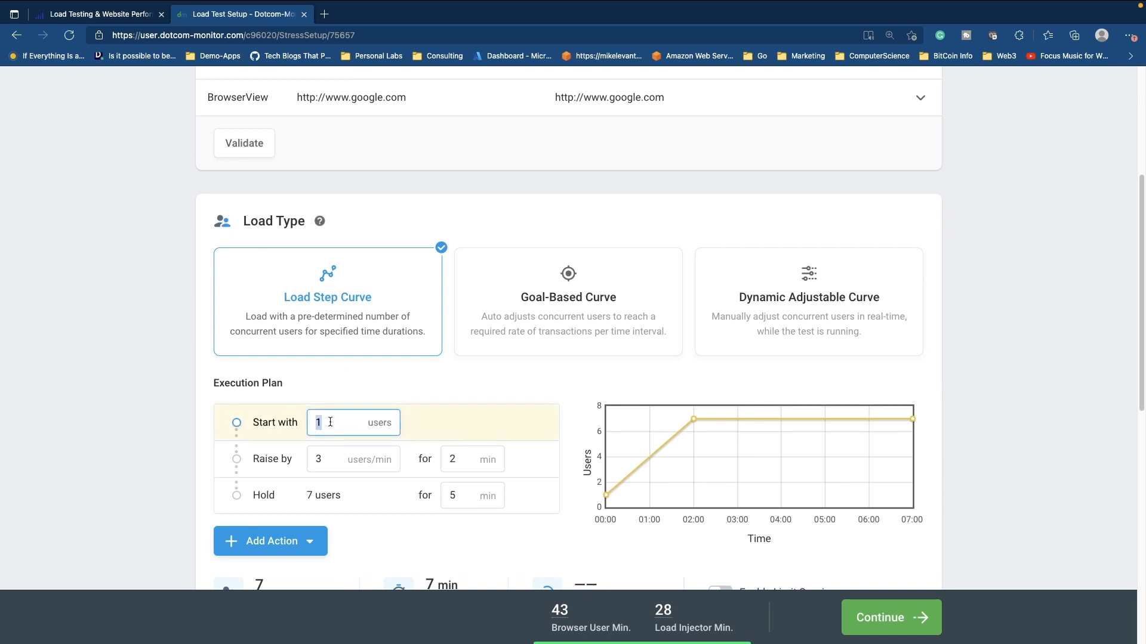
pyautogui.write('10')
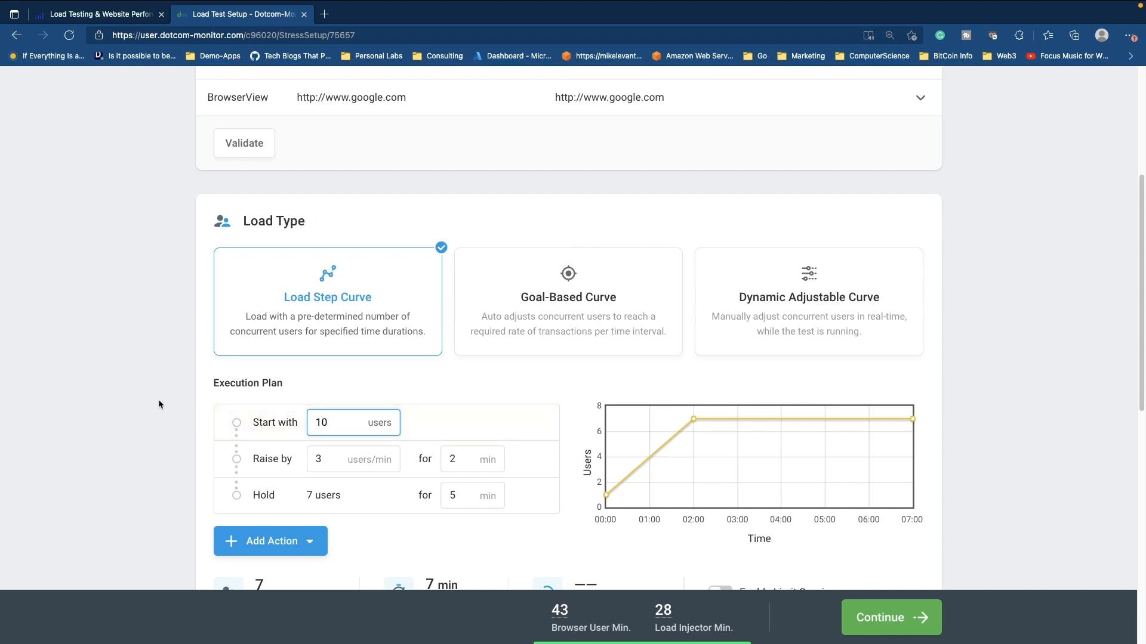
pyautogui.click(158, 399)
pyautogui.click(362, 464)
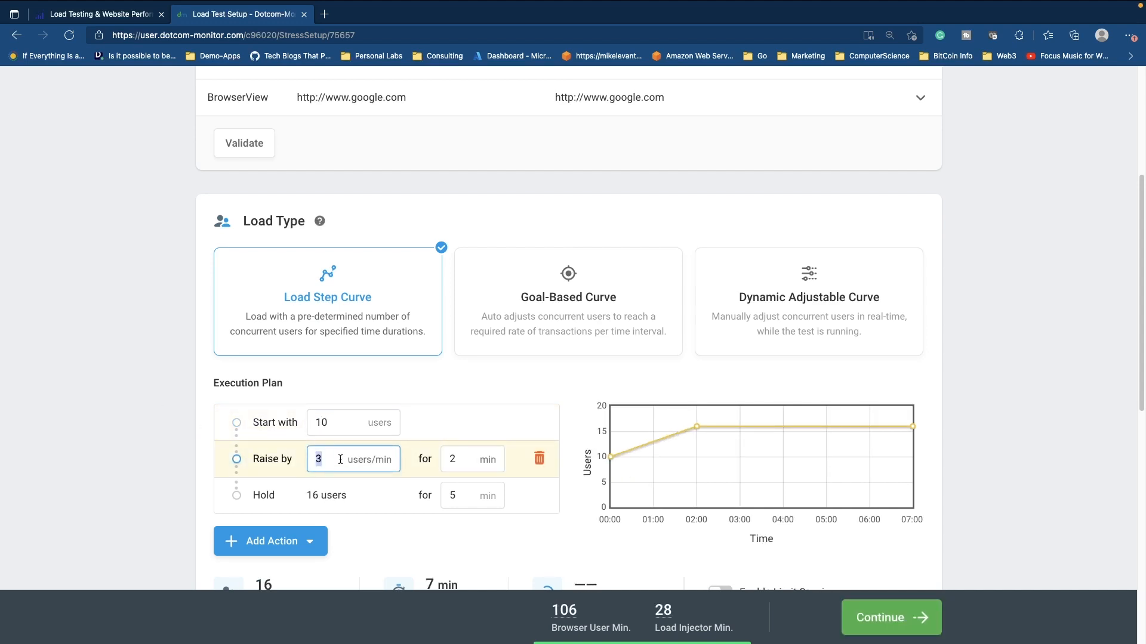
pyautogui.write('2')
# - Look over the remaining scenario settings, covering the test duration, load injector payload, network proxy and geo distribution
pyautogui.scroll(-1, 595, 438)
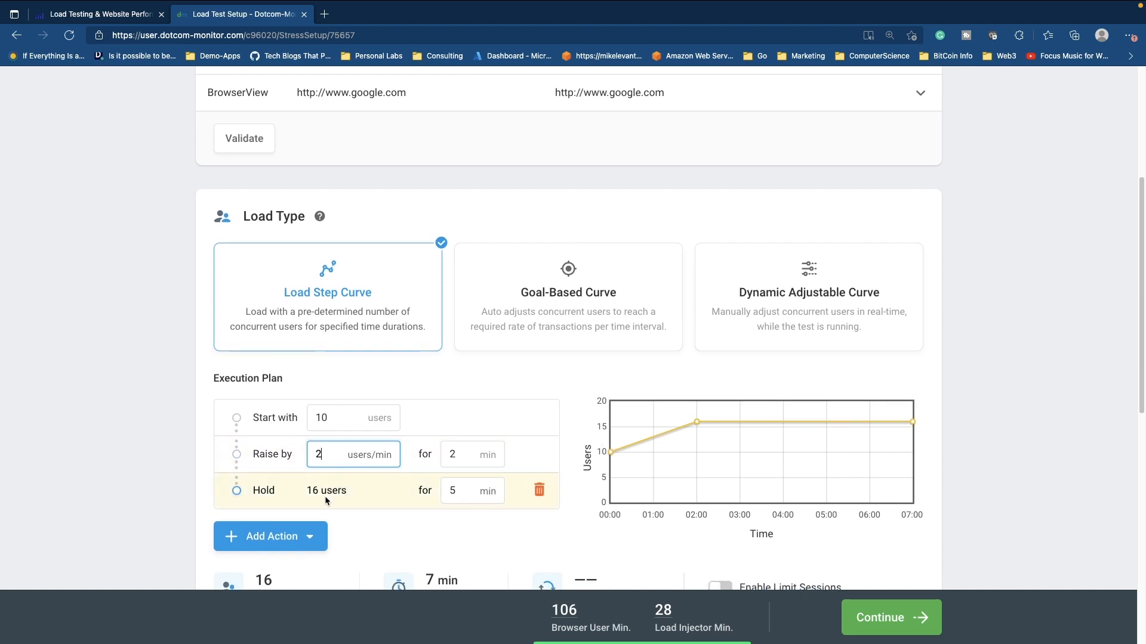
pyautogui.scroll(-2, 459, 509)
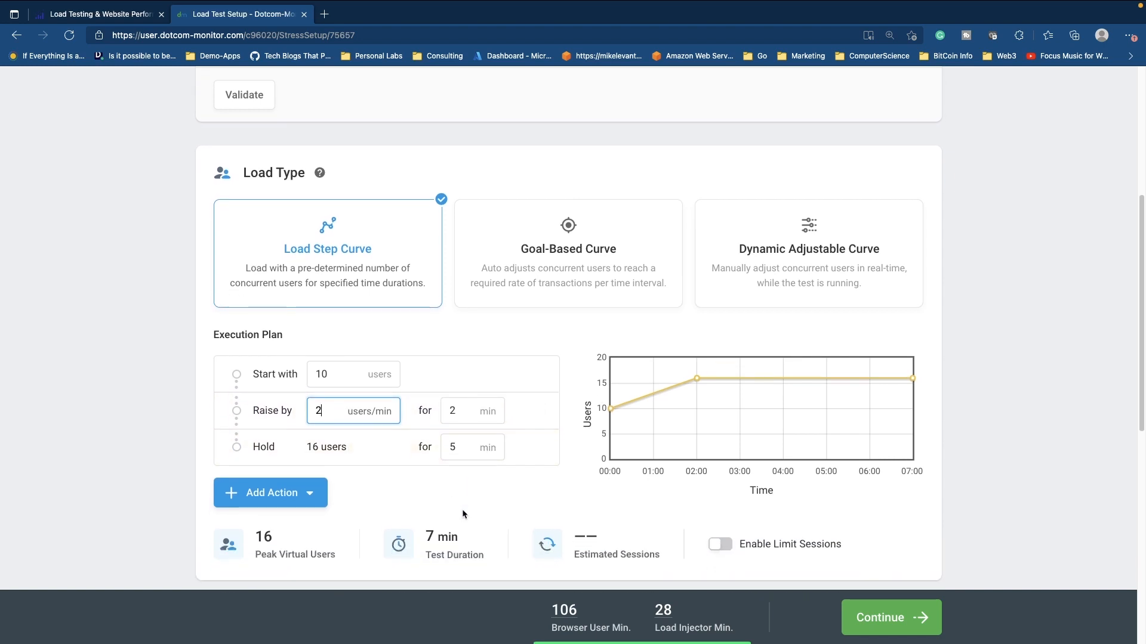
pyautogui.scroll(-3, 672, 502)
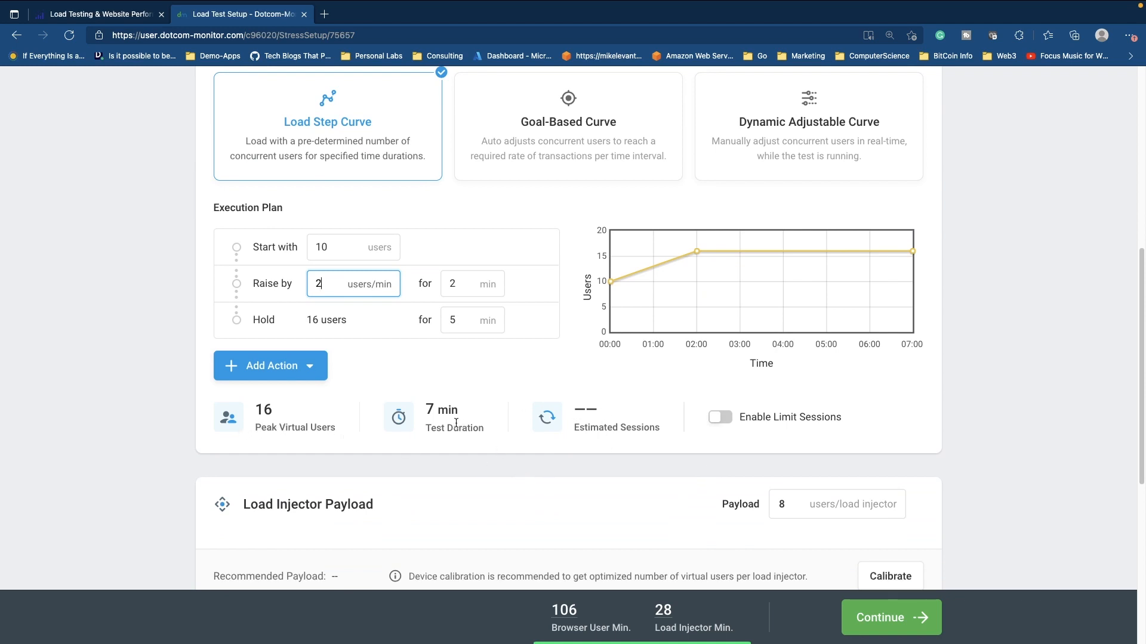
pyautogui.scroll(-5, 481, 456)
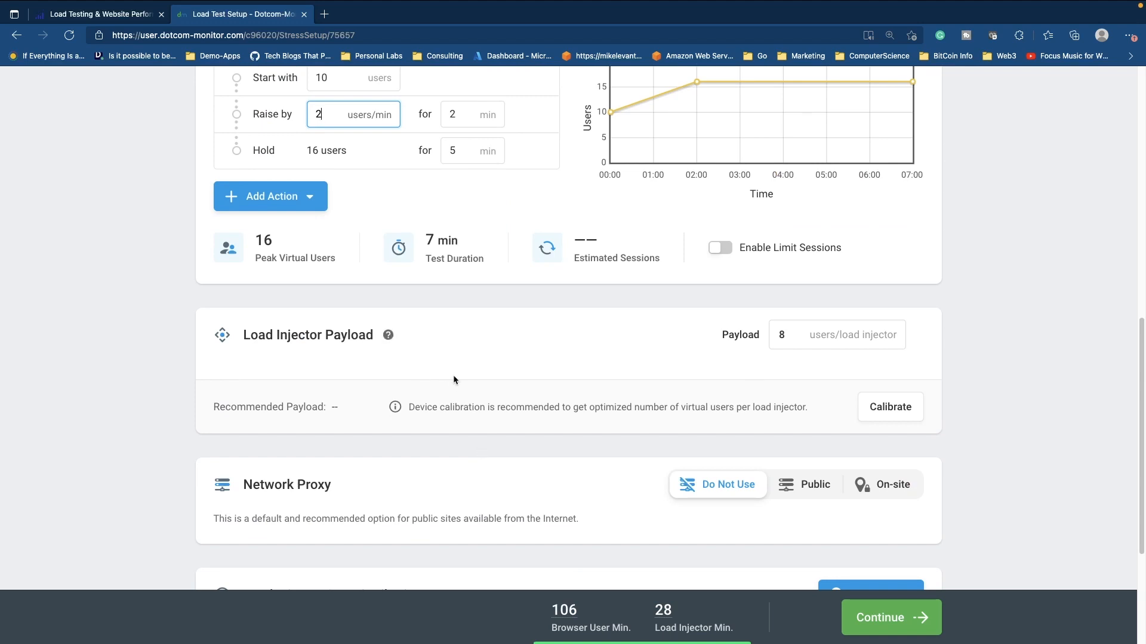
pyautogui.scroll(-3, 454, 371)
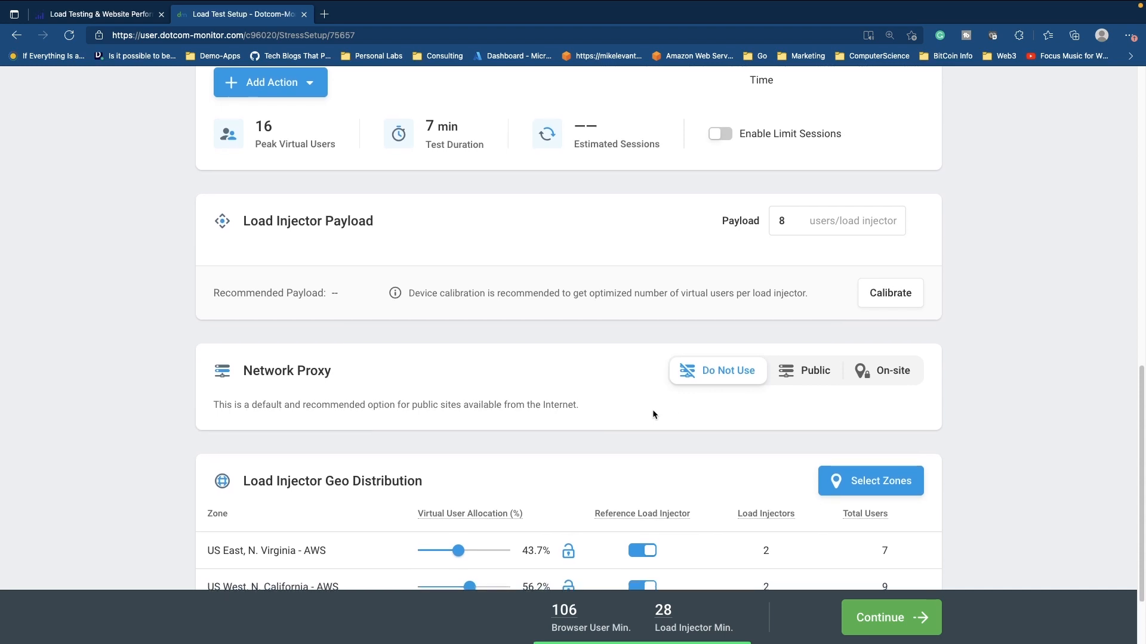
pyautogui.scroll(-2, 653, 412)
pyautogui.scroll(-2, 653, 414)
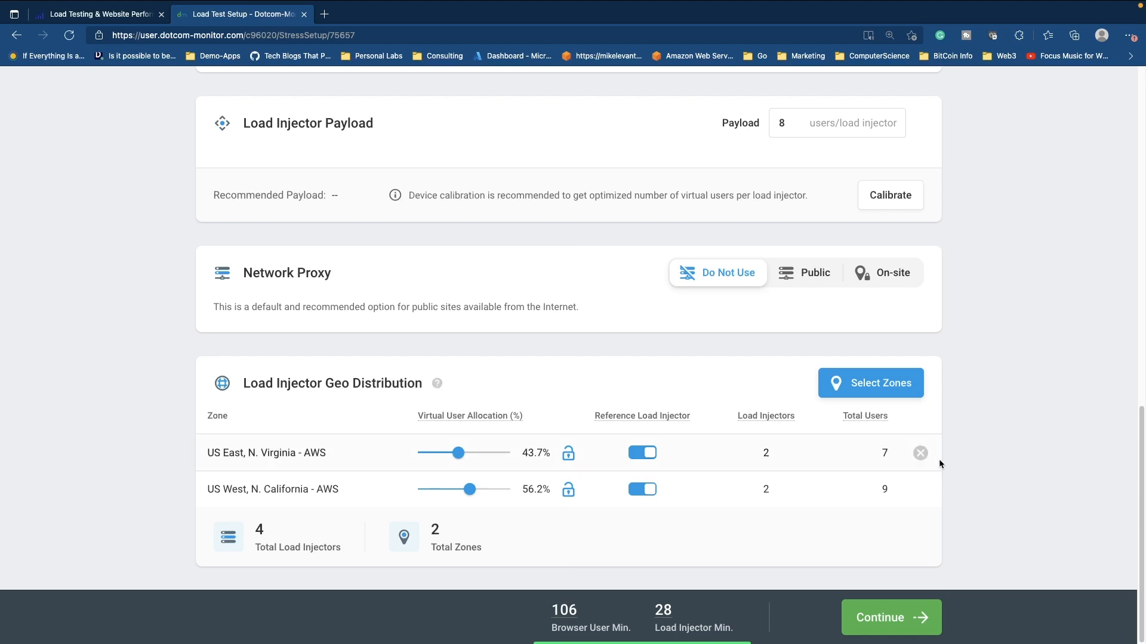
# - Continue to the terms and conditions, enter the name, agree to them and start the load test immediately without an email notification
pyautogui.click(875, 624)
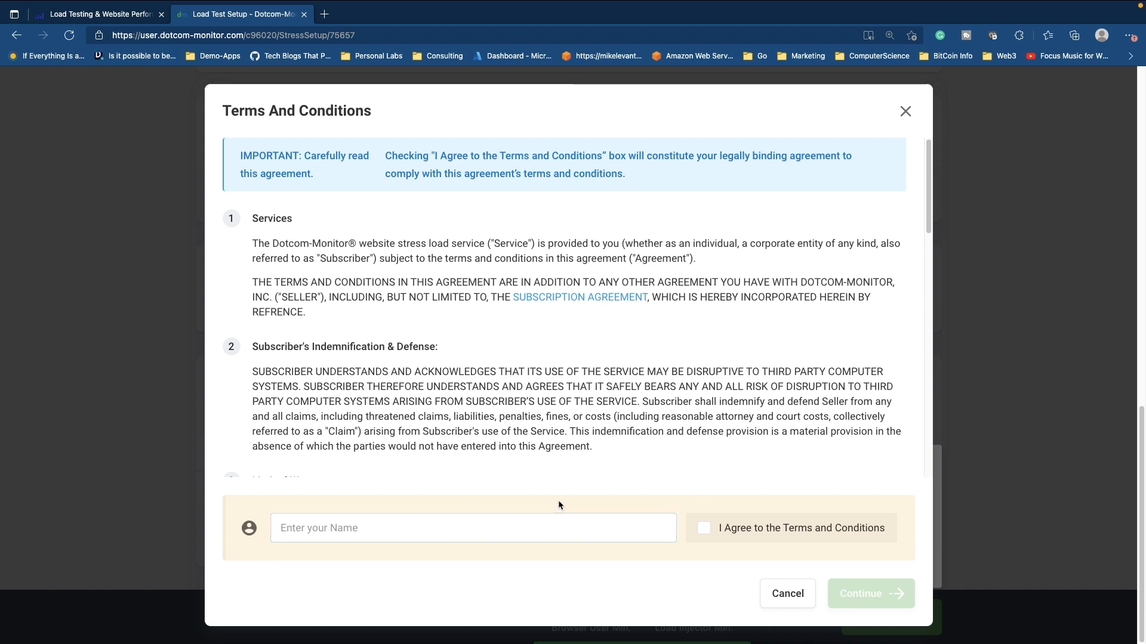
pyautogui.write('mike')
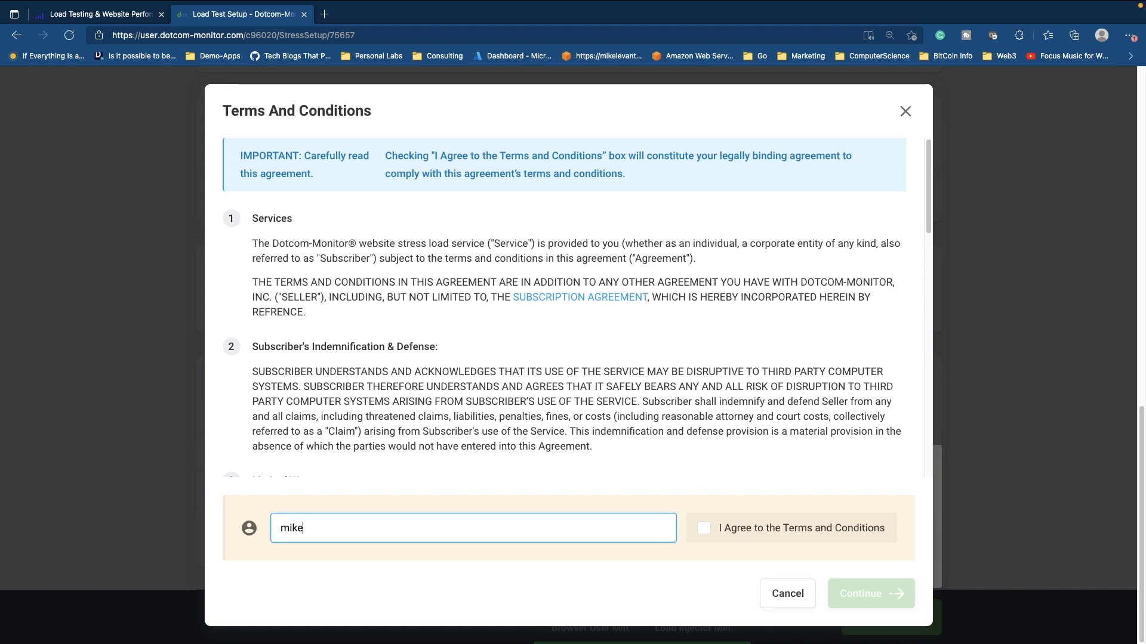
pyautogui.click(704, 529)
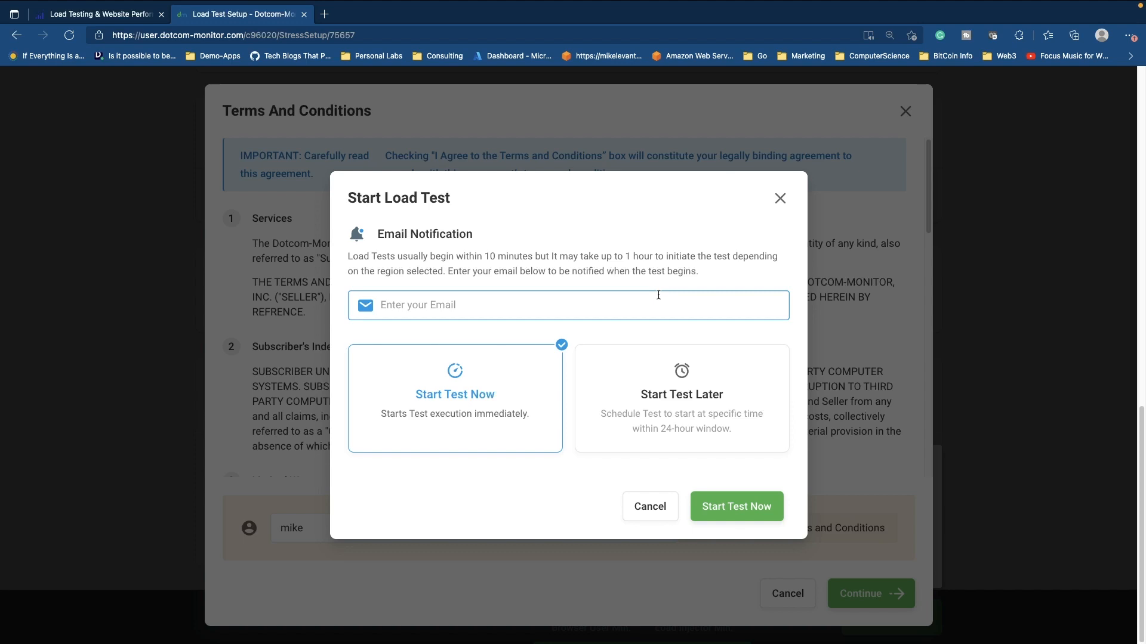
pyautogui.click(737, 508)
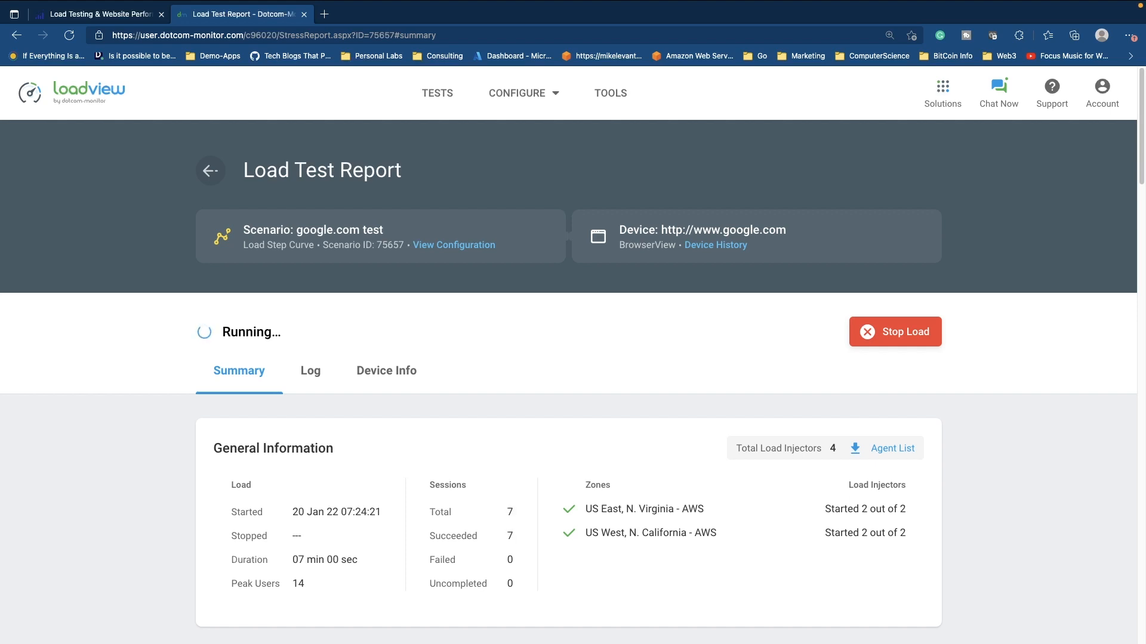
# - Check the running test's log and device info, returning to the report summary
pyautogui.scroll(-1, 920, 489)
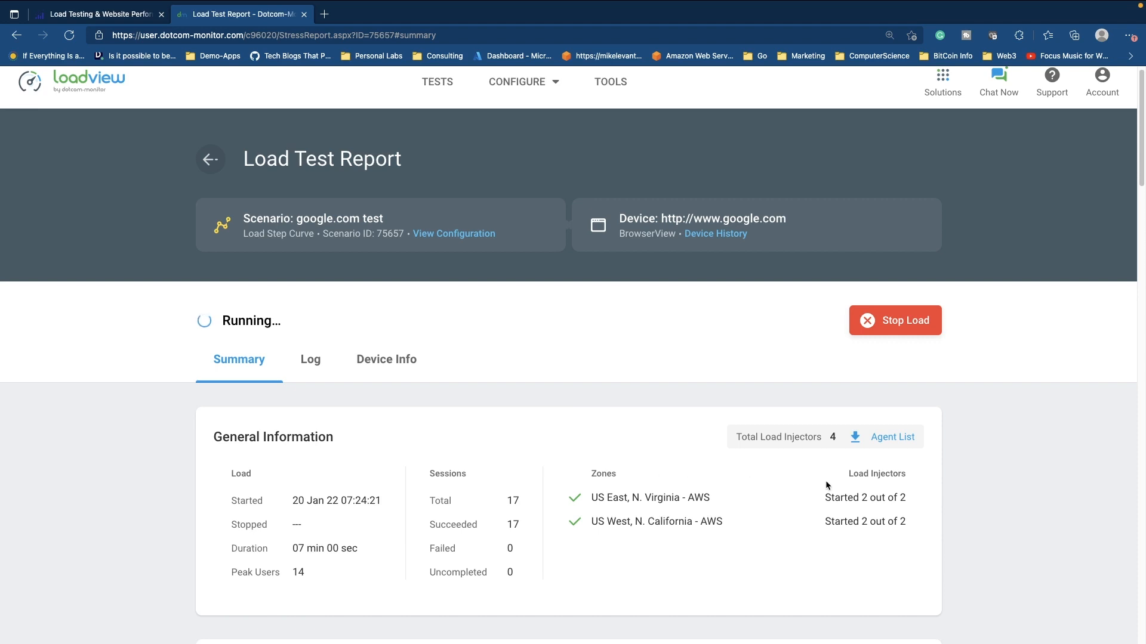
pyautogui.click(310, 360)
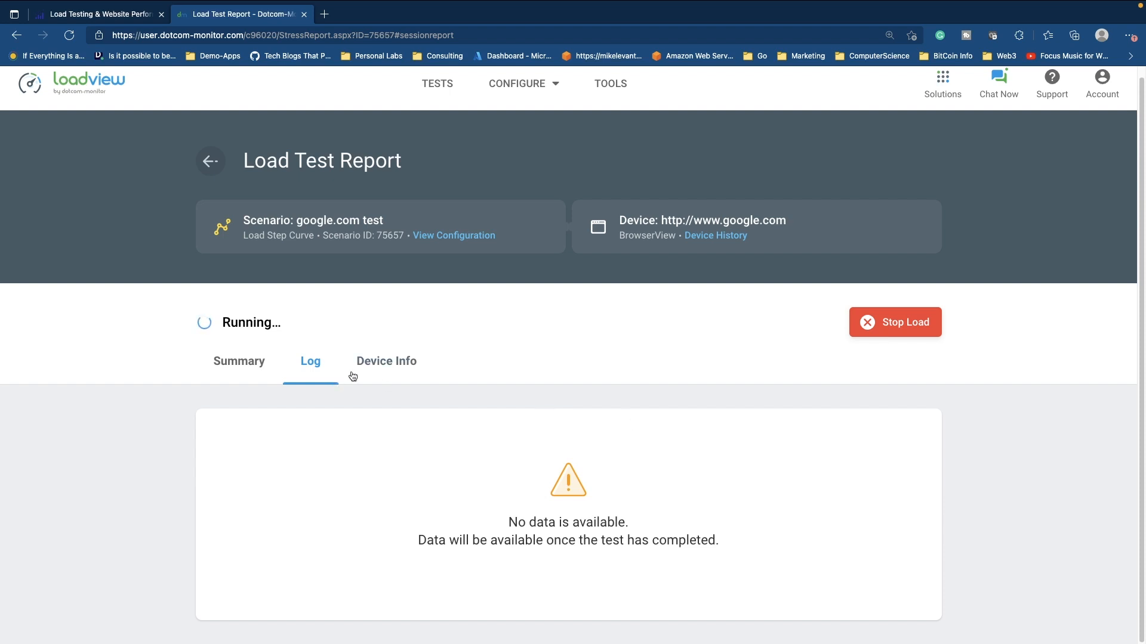
pyautogui.click(400, 375)
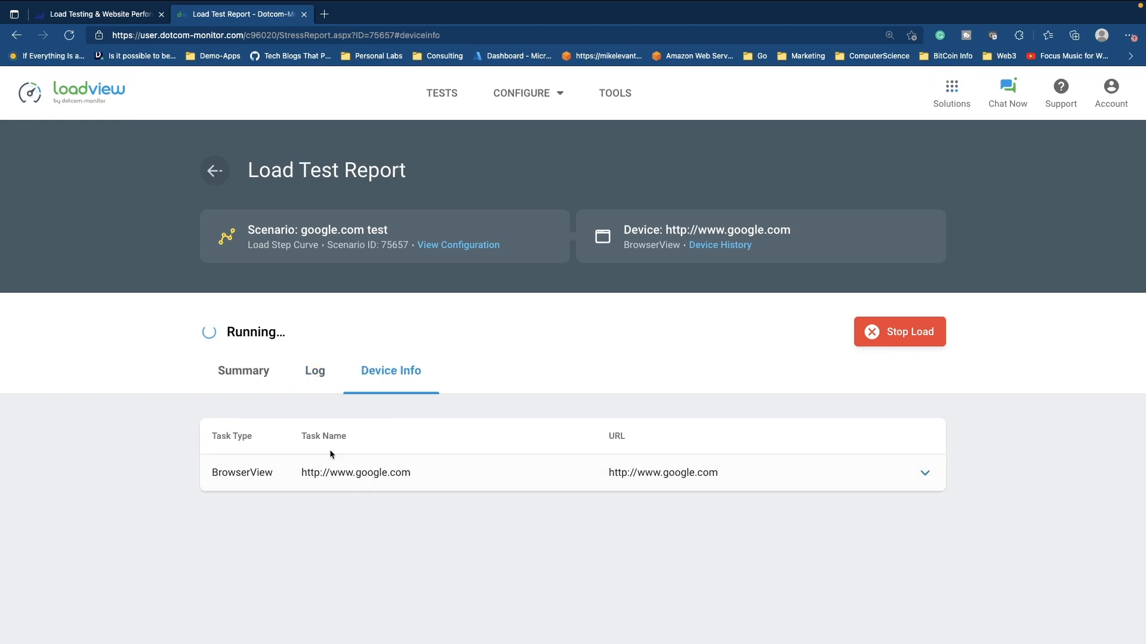
pyautogui.click(229, 376)
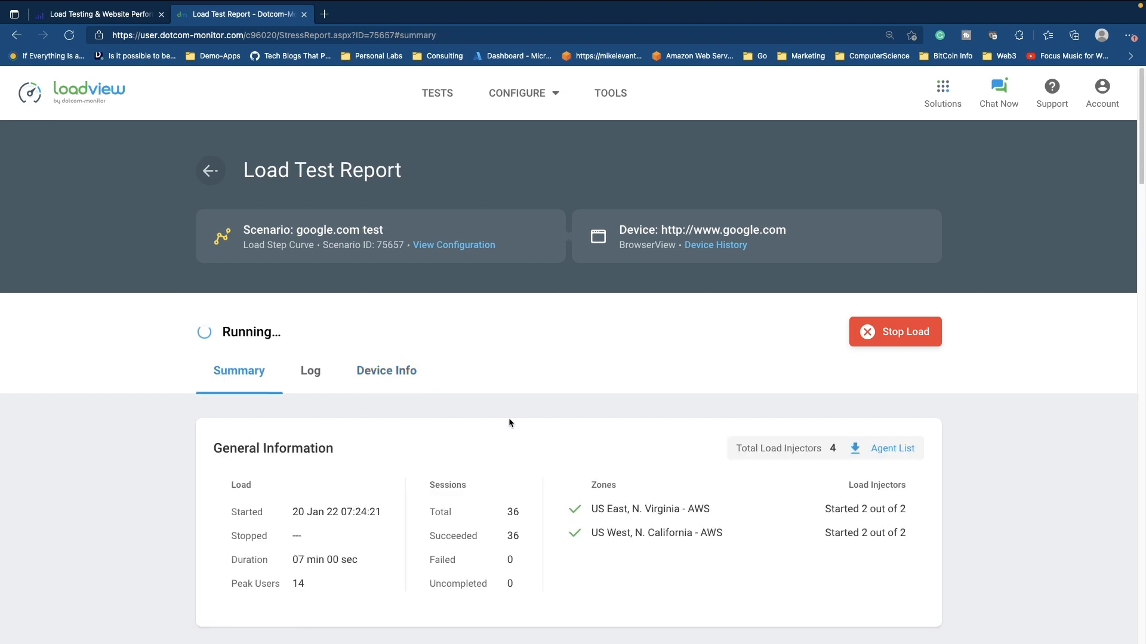
# - Examine the summary charts for execution plan, average response time, session counts, errors and load injector CPU load
pyautogui.scroll(-8, 587, 561)
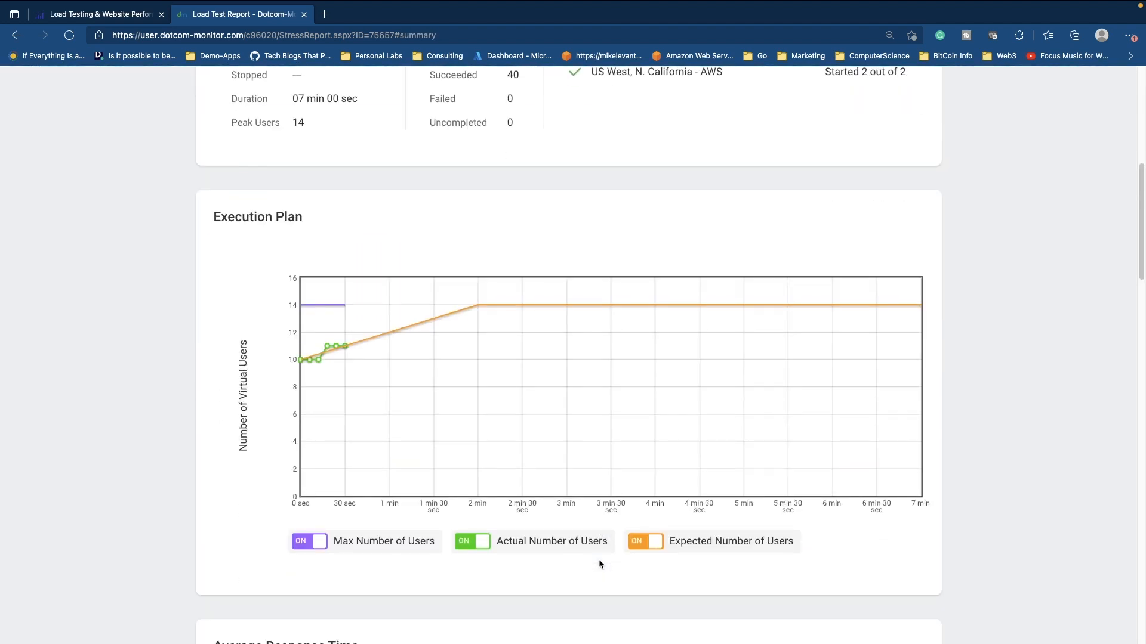
pyautogui.scroll(8, 599, 560)
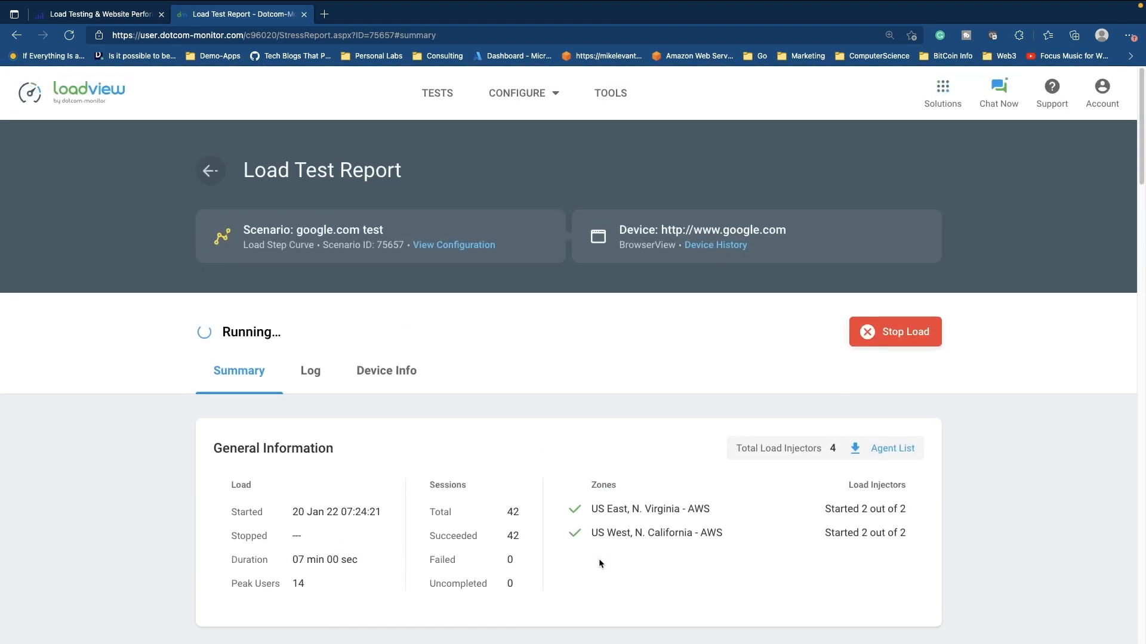
pyautogui.scroll(-8, 599, 559)
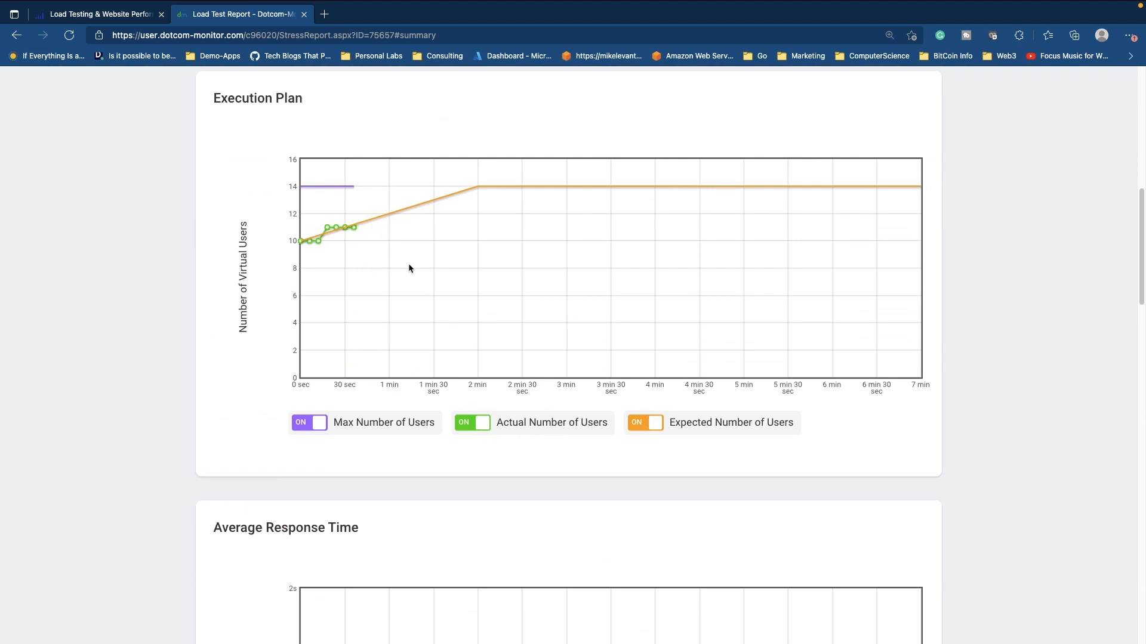
pyautogui.moveTo(356, 232)
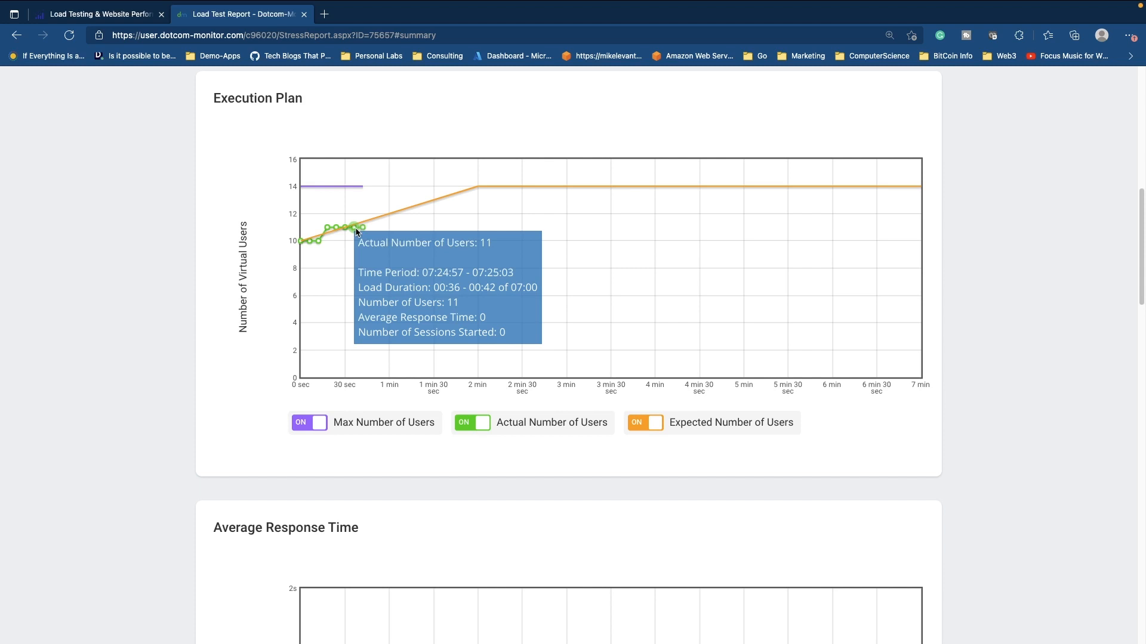
pyautogui.scroll(-5, 478, 418)
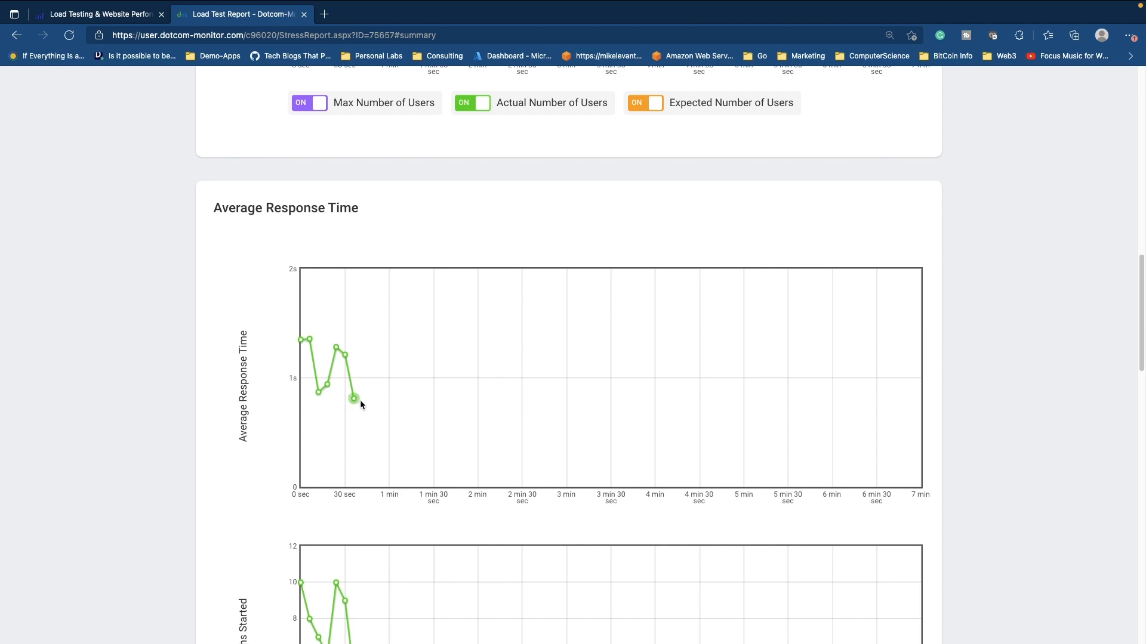
pyautogui.scroll(-5, 334, 314)
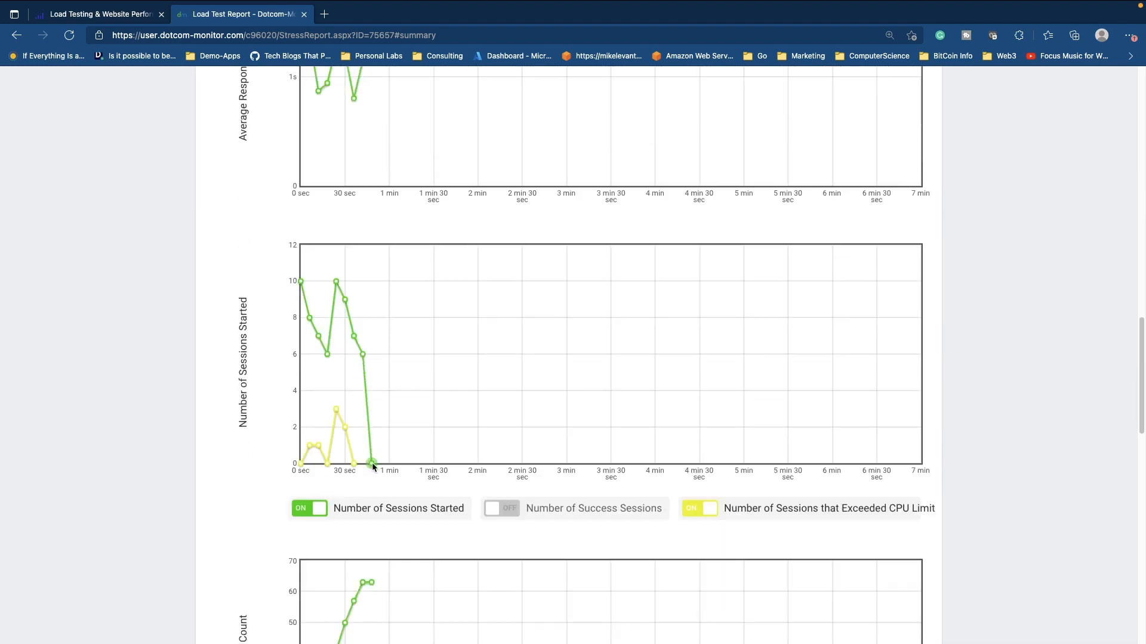
pyautogui.scroll(-6, 358, 418)
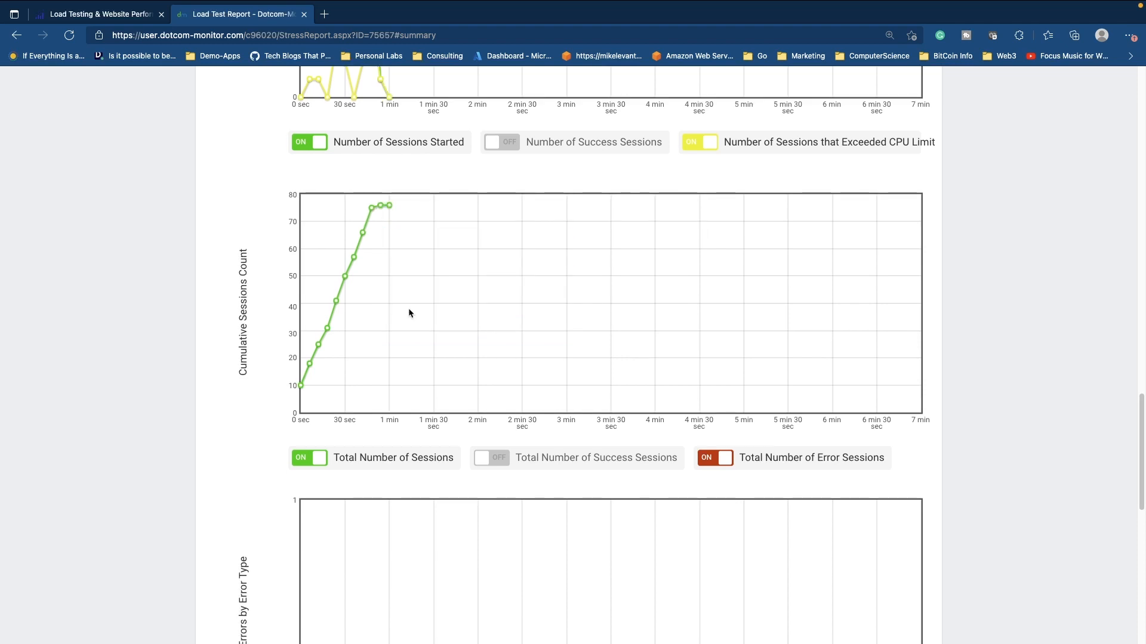
pyautogui.scroll(-10, 409, 313)
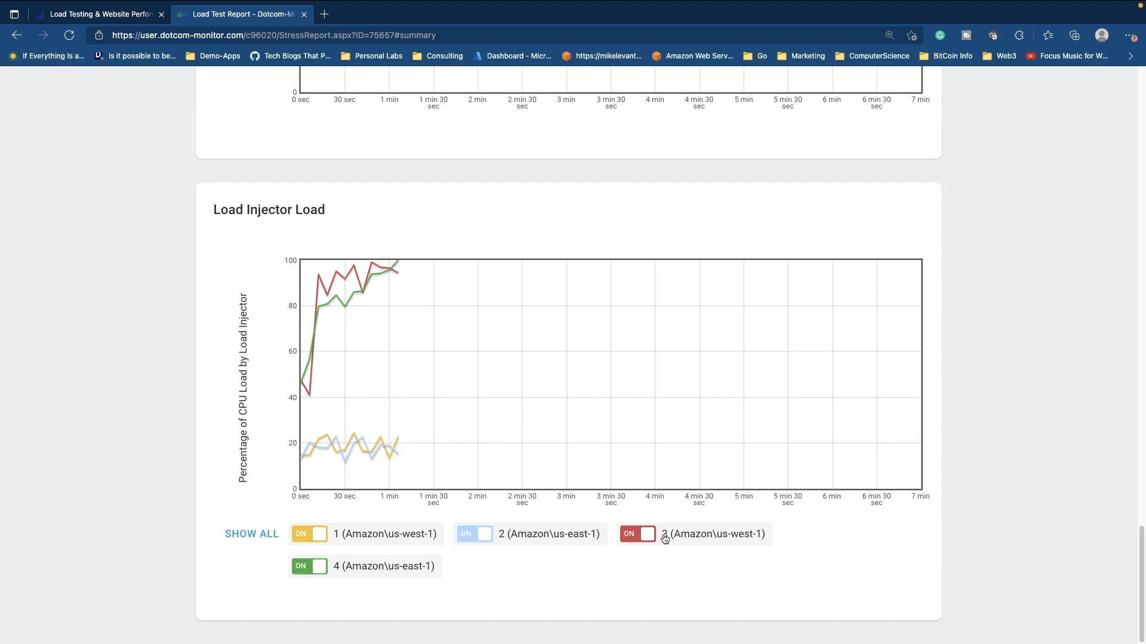
pyautogui.scroll(15, 540, 546)
pyautogui.scroll(10, 543, 548)
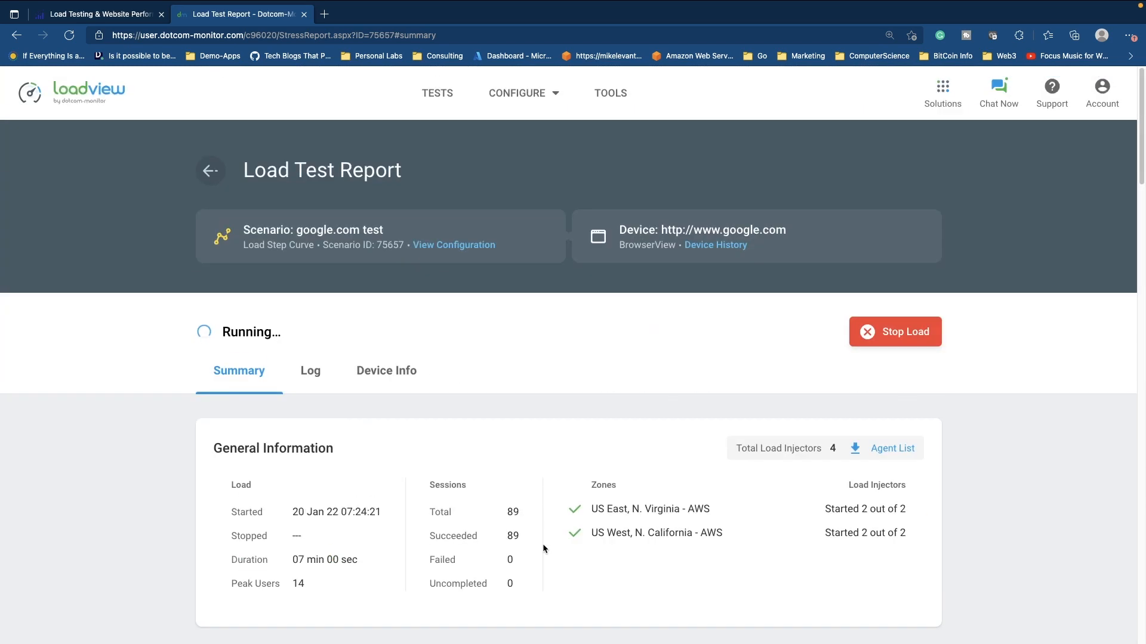
# - Stop the running load test and confirm aborting it
pyautogui.click(888, 338)
pyautogui.click(768, 418)
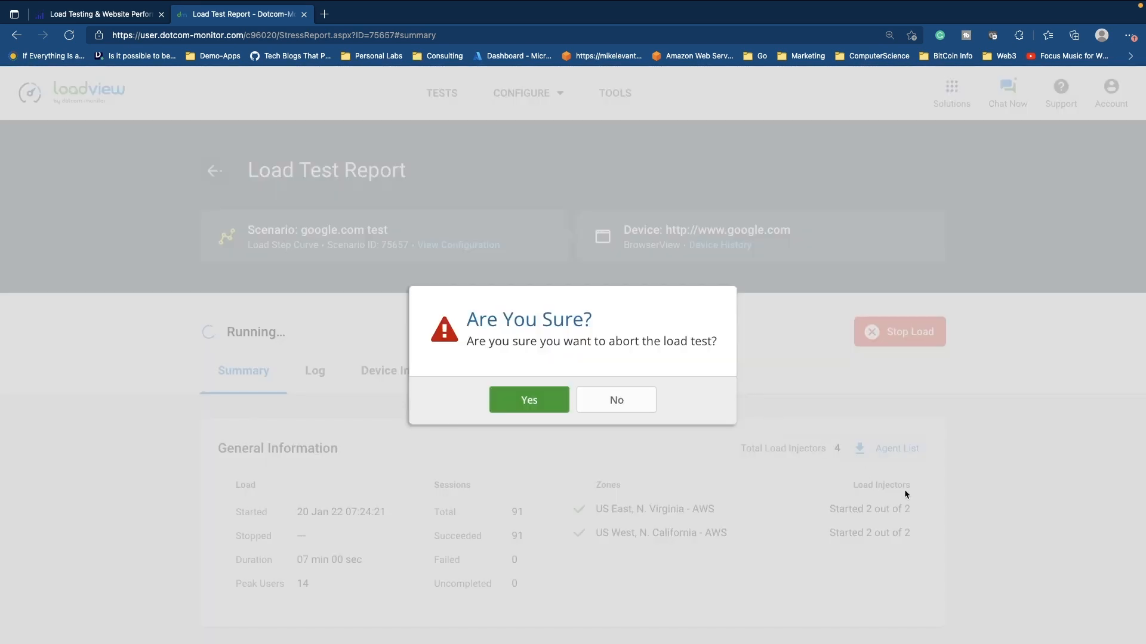
pyautogui.click(519, 402)
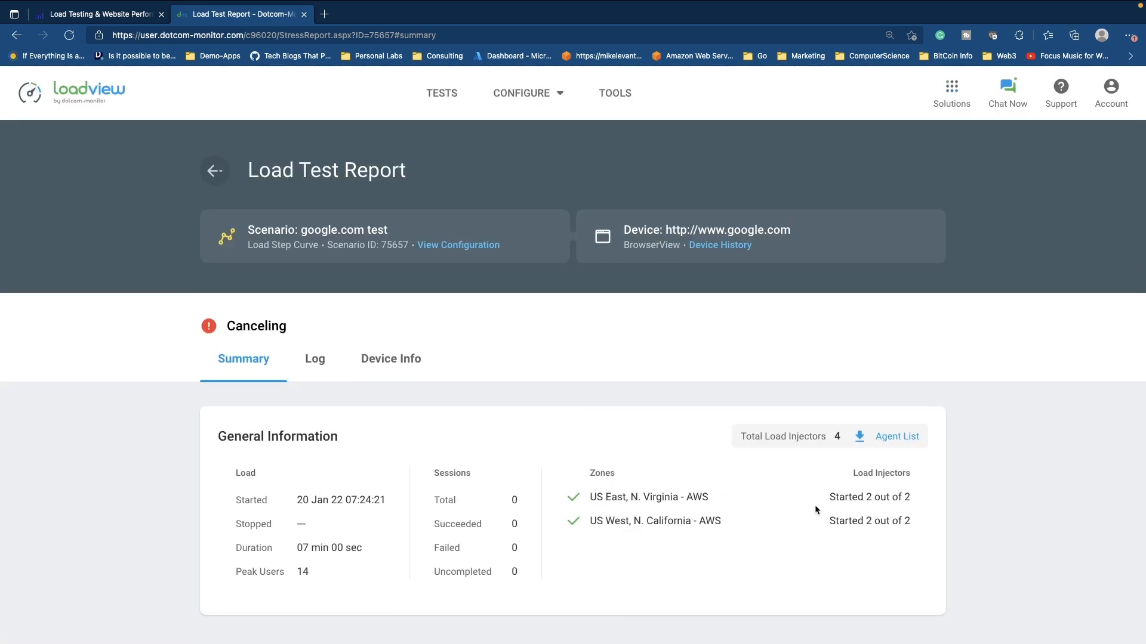
# - Download the load injector agent list, view the exported table in Numbers and close its window
pyautogui.click(860, 440)
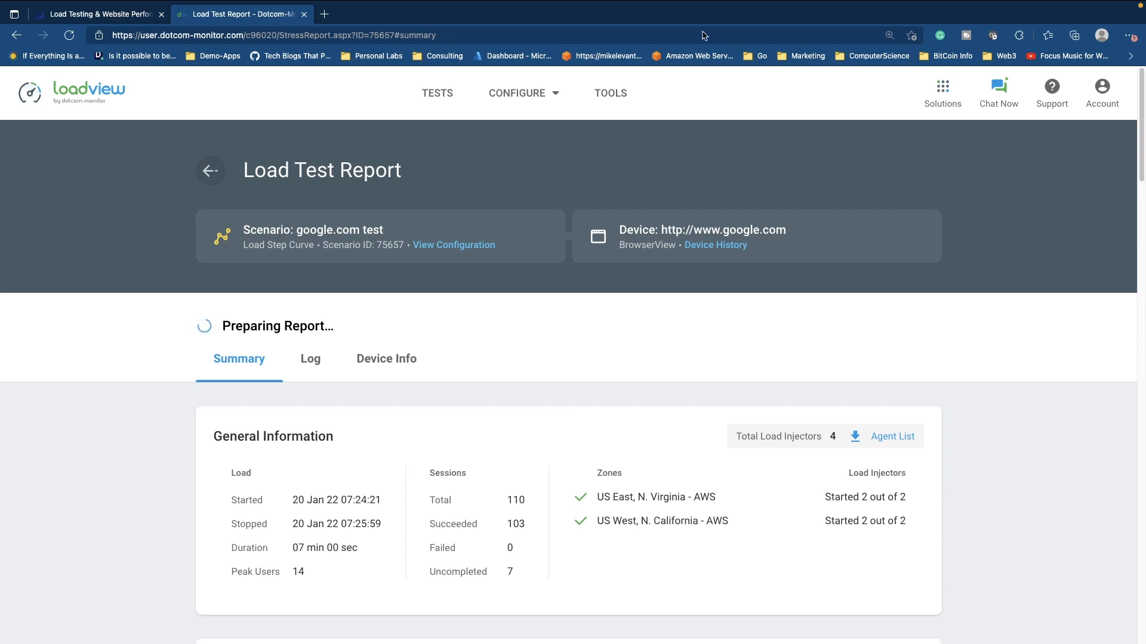
pyautogui.moveTo(24, 3)
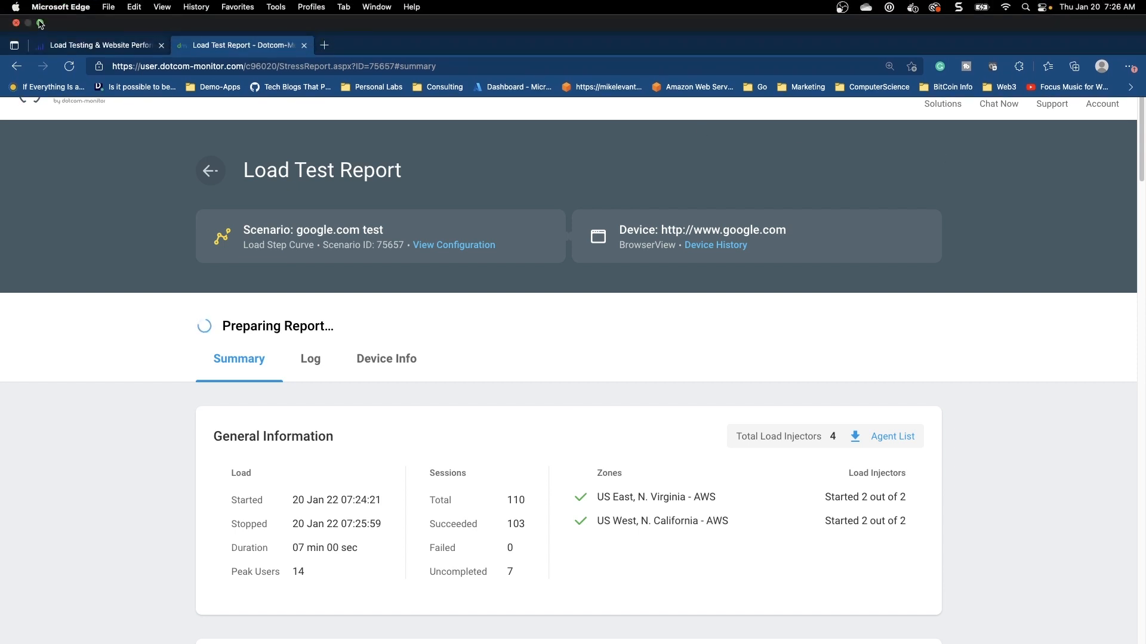
pyautogui.click(40, 23)
pyautogui.moveTo(1145, 122); pyautogui.dragTo(501, 54)
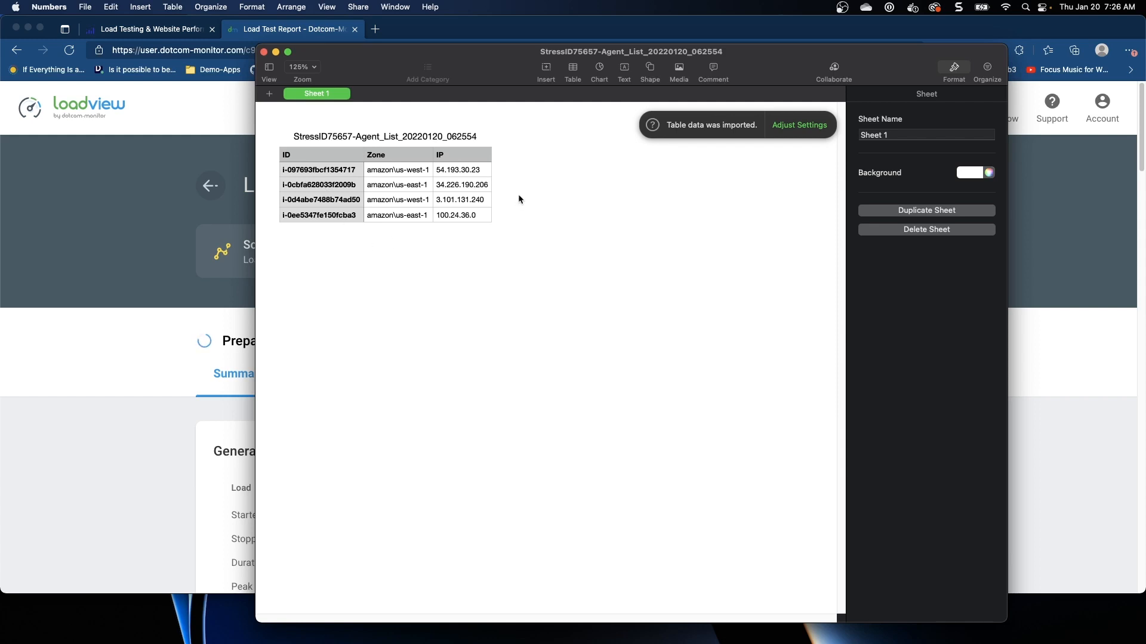
pyautogui.click(263, 52)
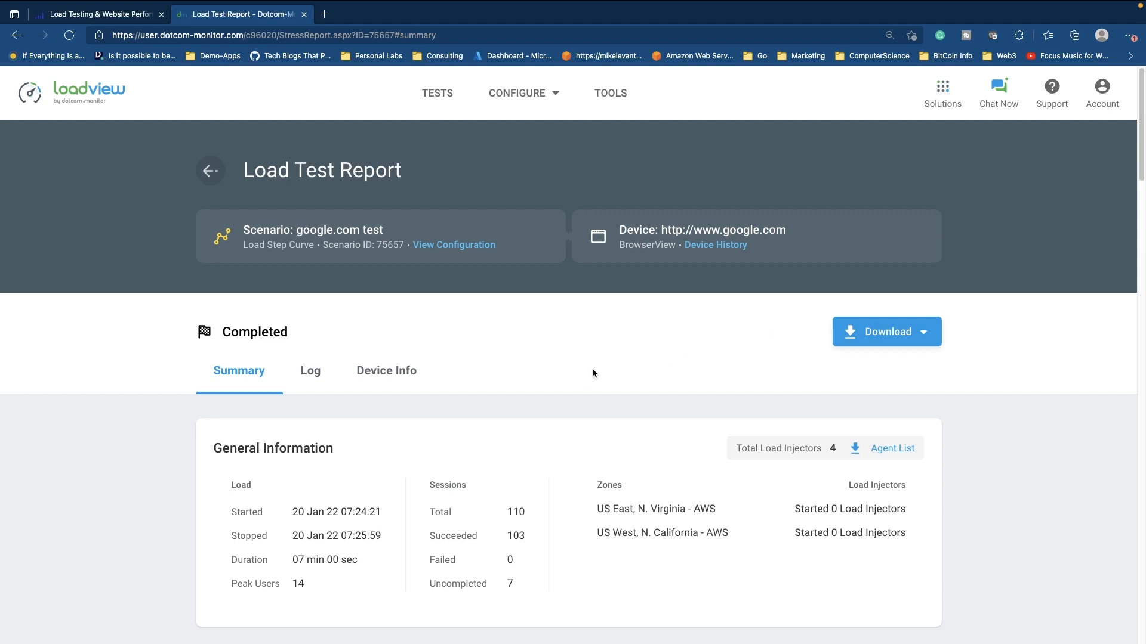
# - Open the completed test's session log and look over its time, status, zone, agent and user filters
pyautogui.click(310, 371)
pyautogui.scroll(-4, 597, 423)
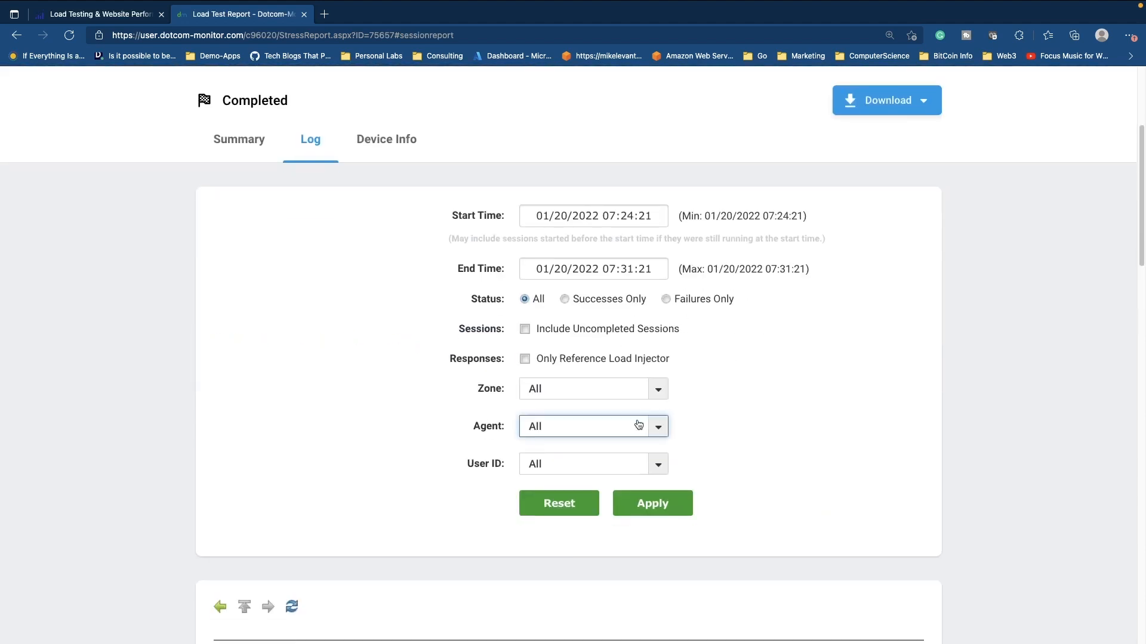
pyautogui.scroll(-4, 513, 320)
pyautogui.scroll(4, 586, 263)
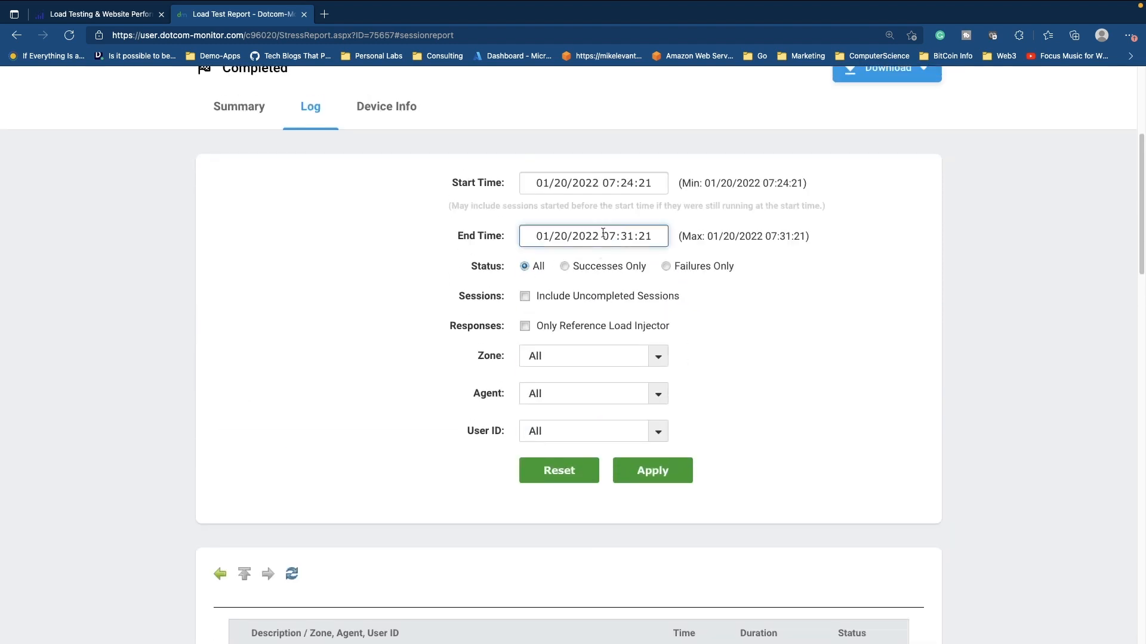
pyautogui.scroll(-5, 755, 303)
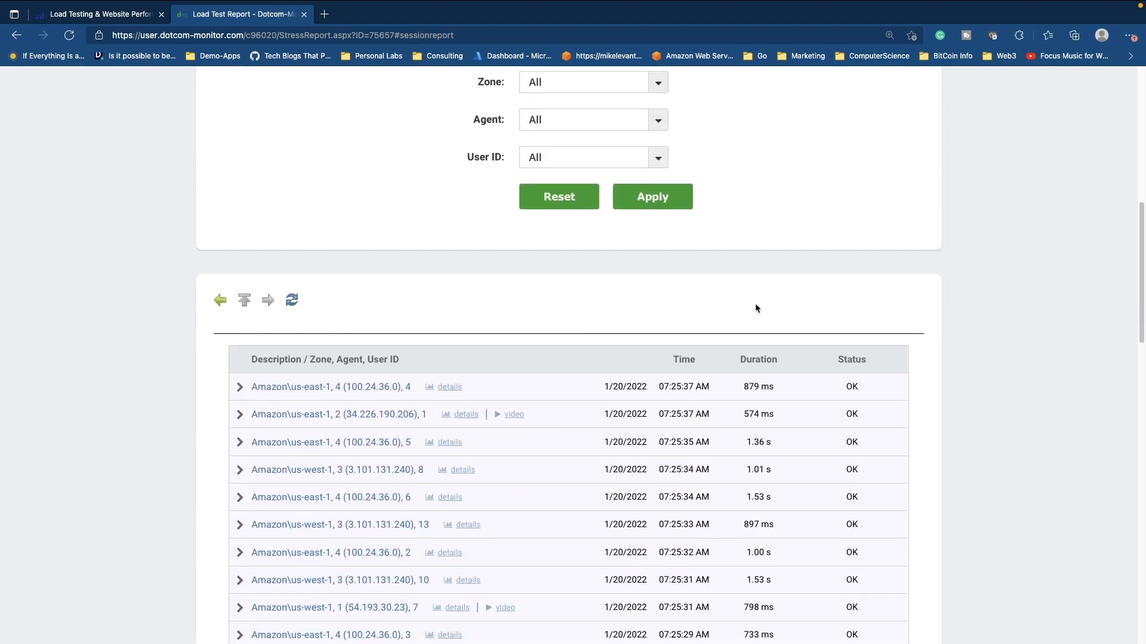
pyautogui.scroll(-2, 756, 308)
pyautogui.click(241, 287)
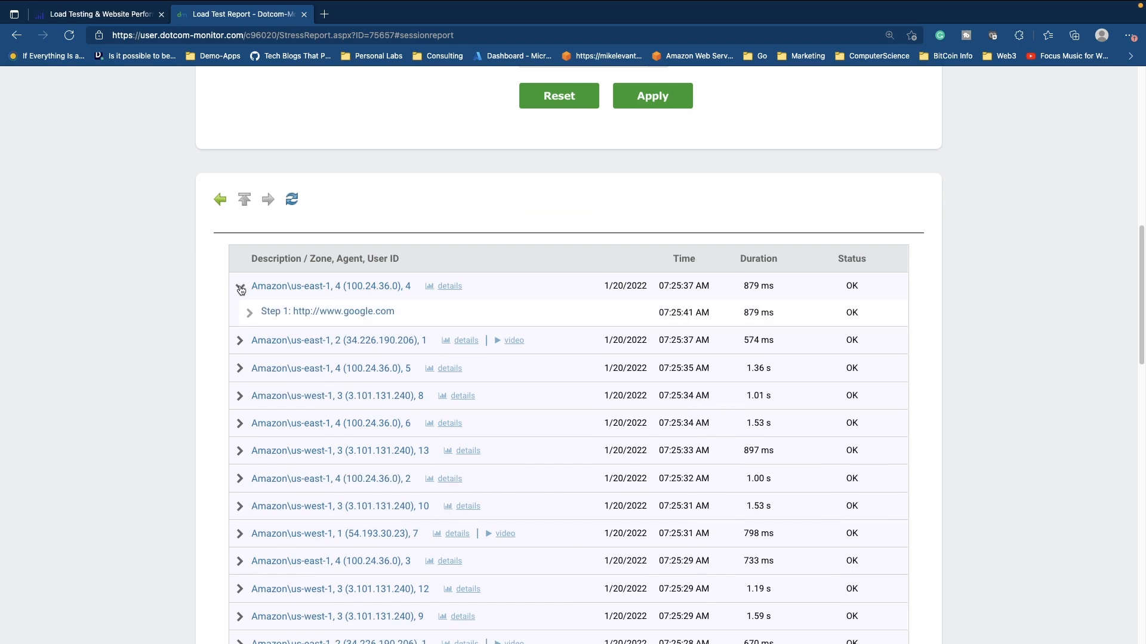
pyautogui.click(259, 346)
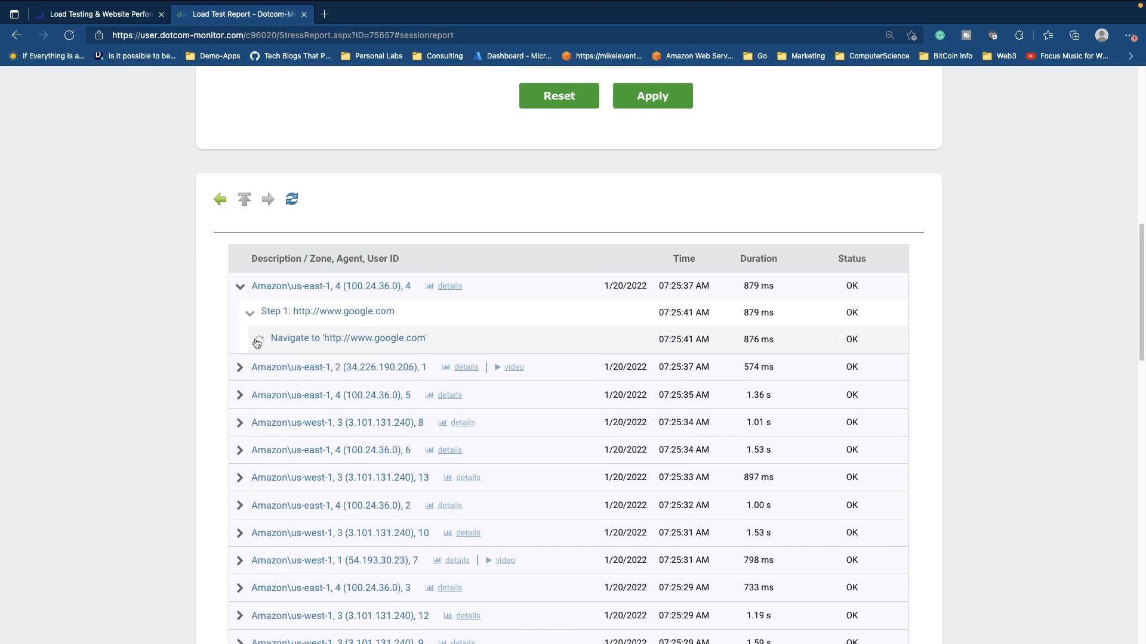
pyautogui.scroll(-3, 389, 386)
pyautogui.scroll(3, 389, 387)
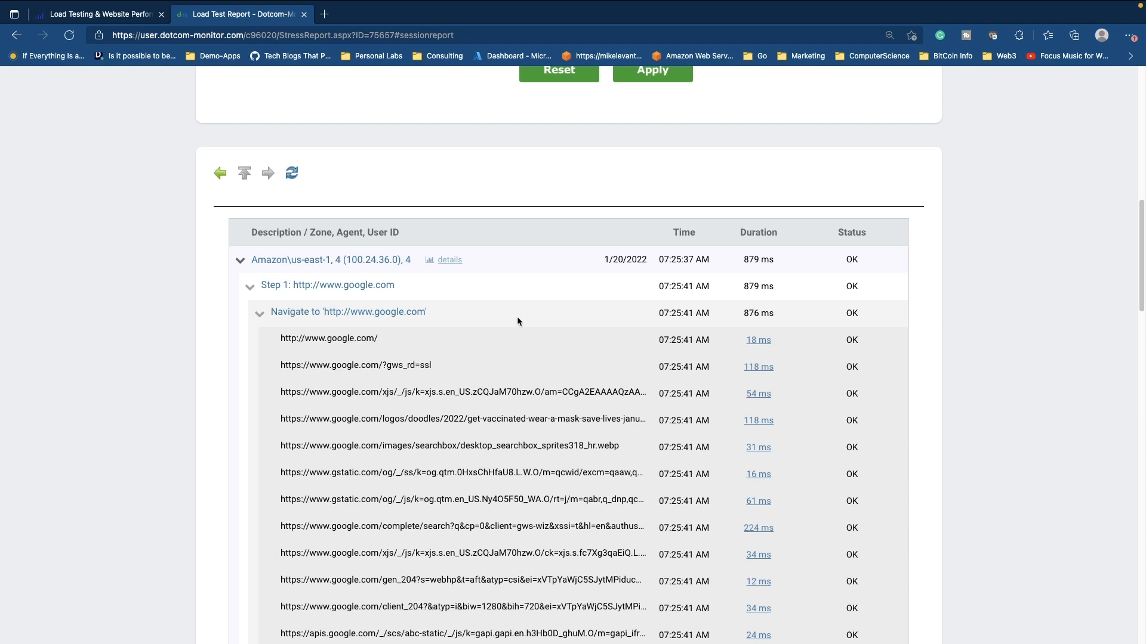
pyautogui.scroll(-2, 518, 320)
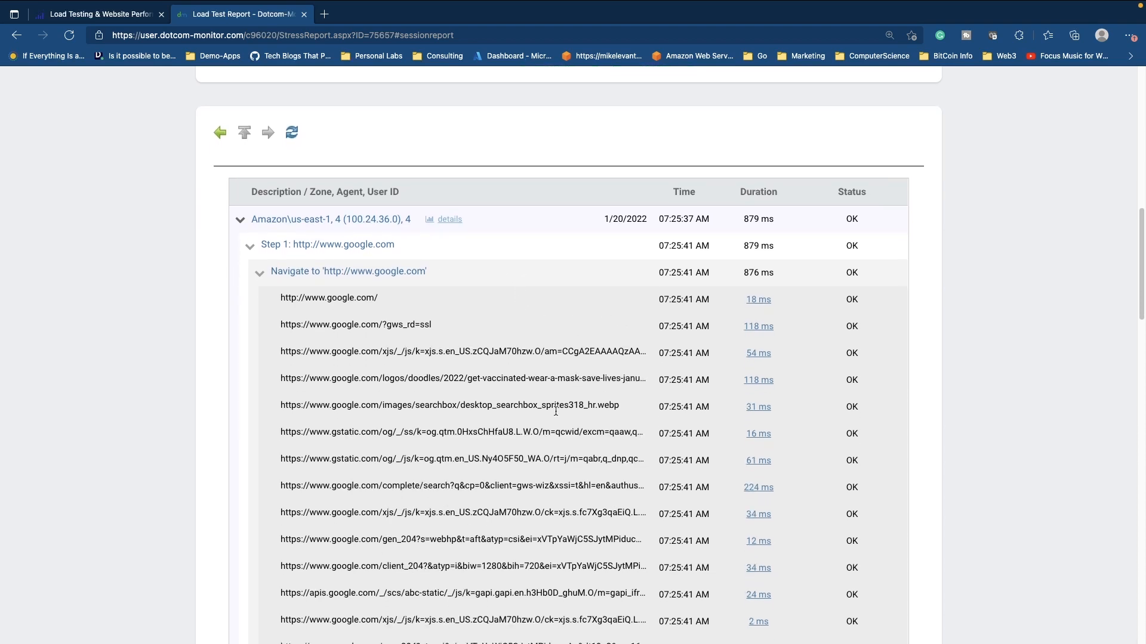
pyautogui.scroll(-4, 561, 413)
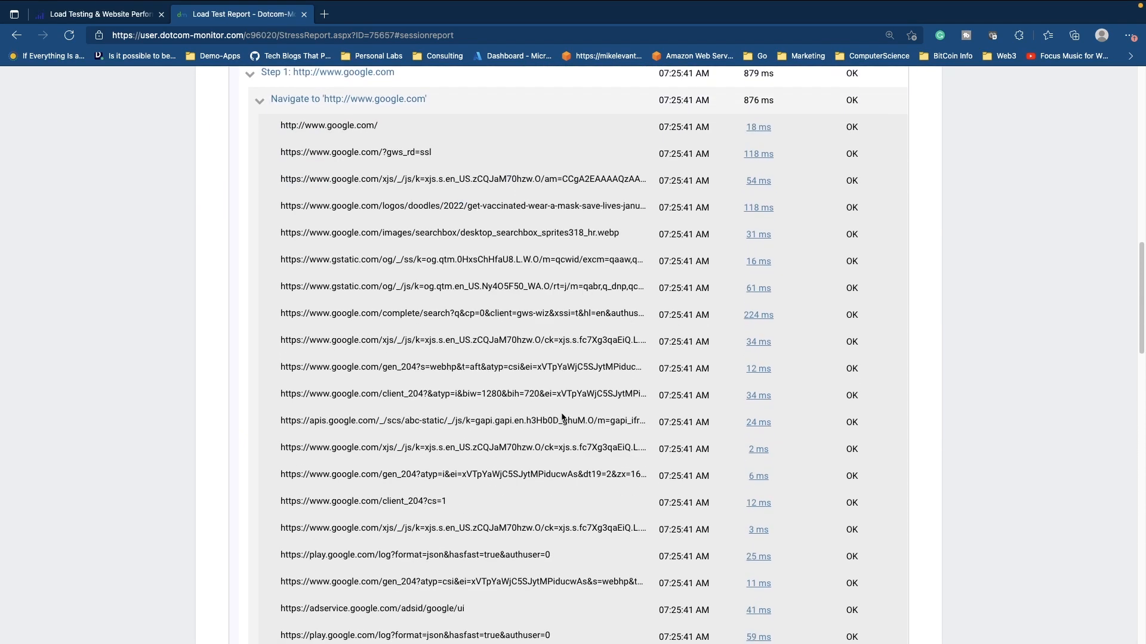
# - Look through the remaining logged sessions and open the details report of one further down the list
pyautogui.scroll(-8, 562, 418)
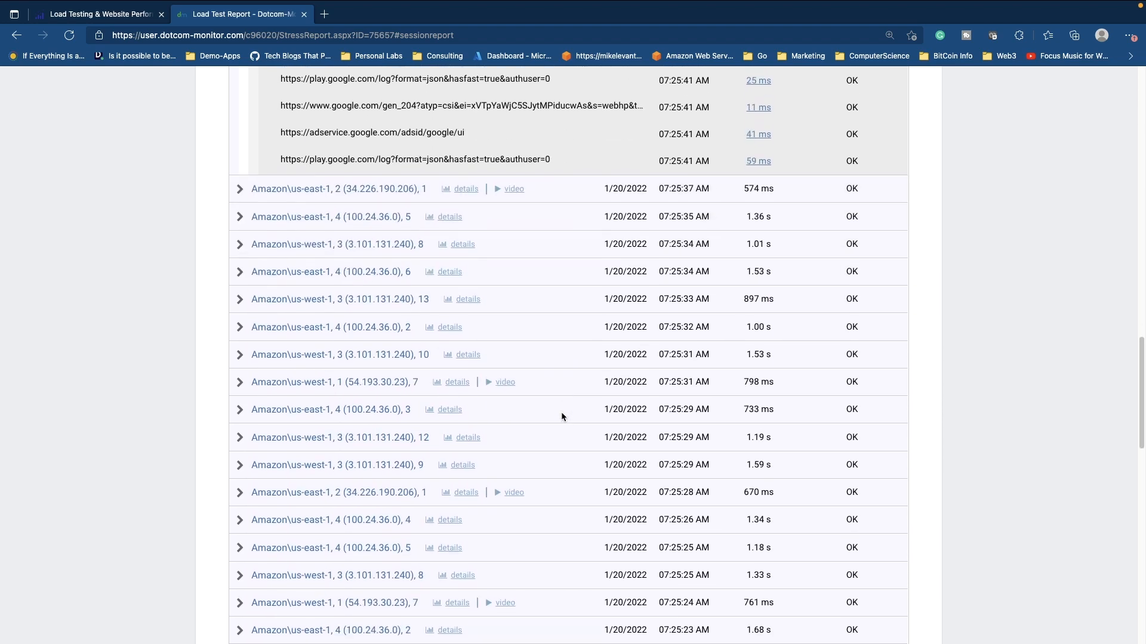
pyautogui.scroll(-10, 561, 412)
pyautogui.click(450, 268)
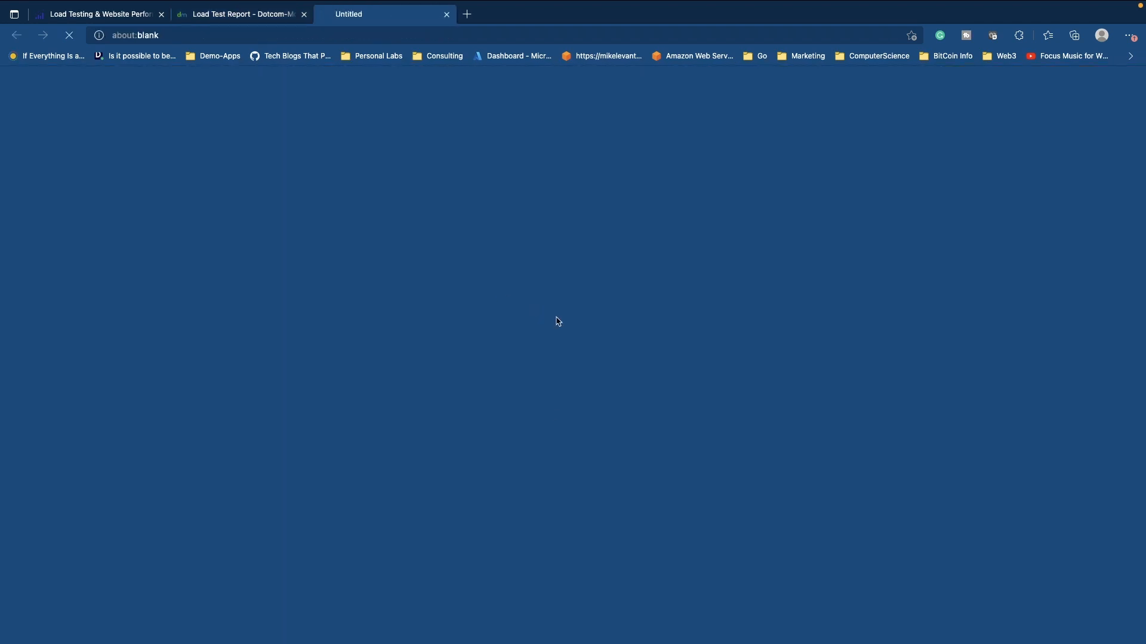